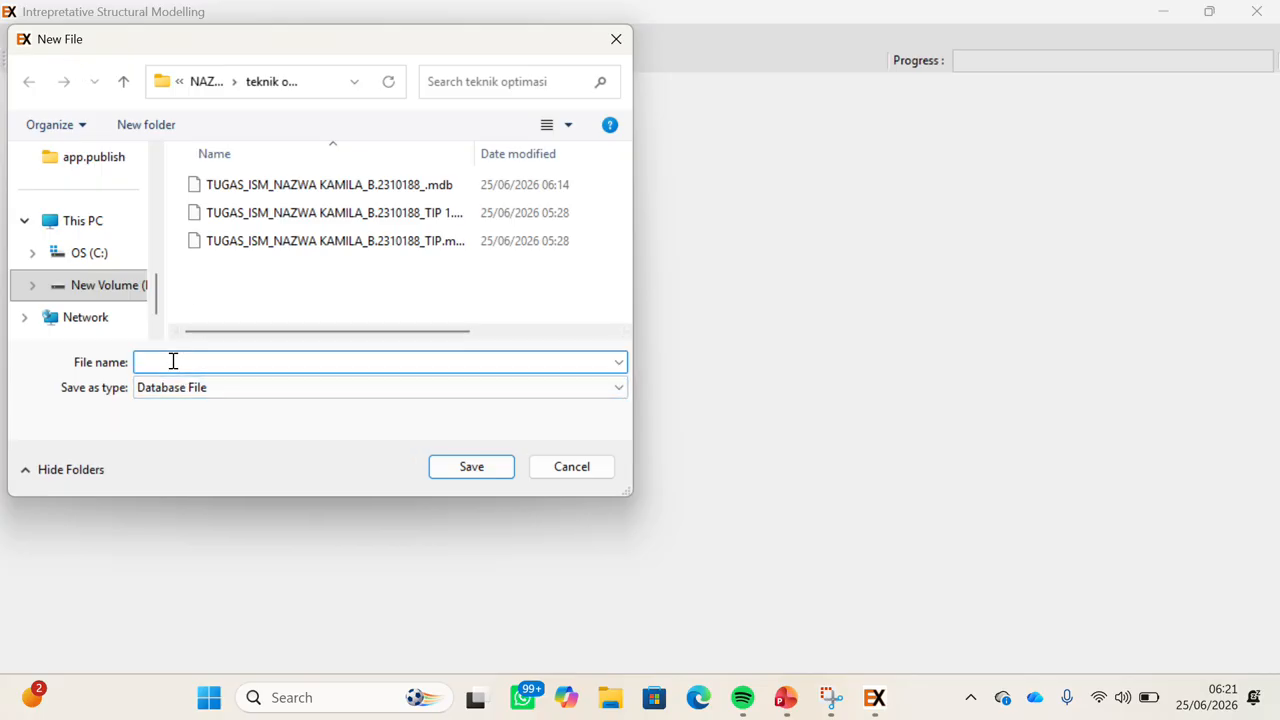
# Save the new case under the assignment file name in teknik optimasi, replacing the existing file.
pyautogui.write('Tu')
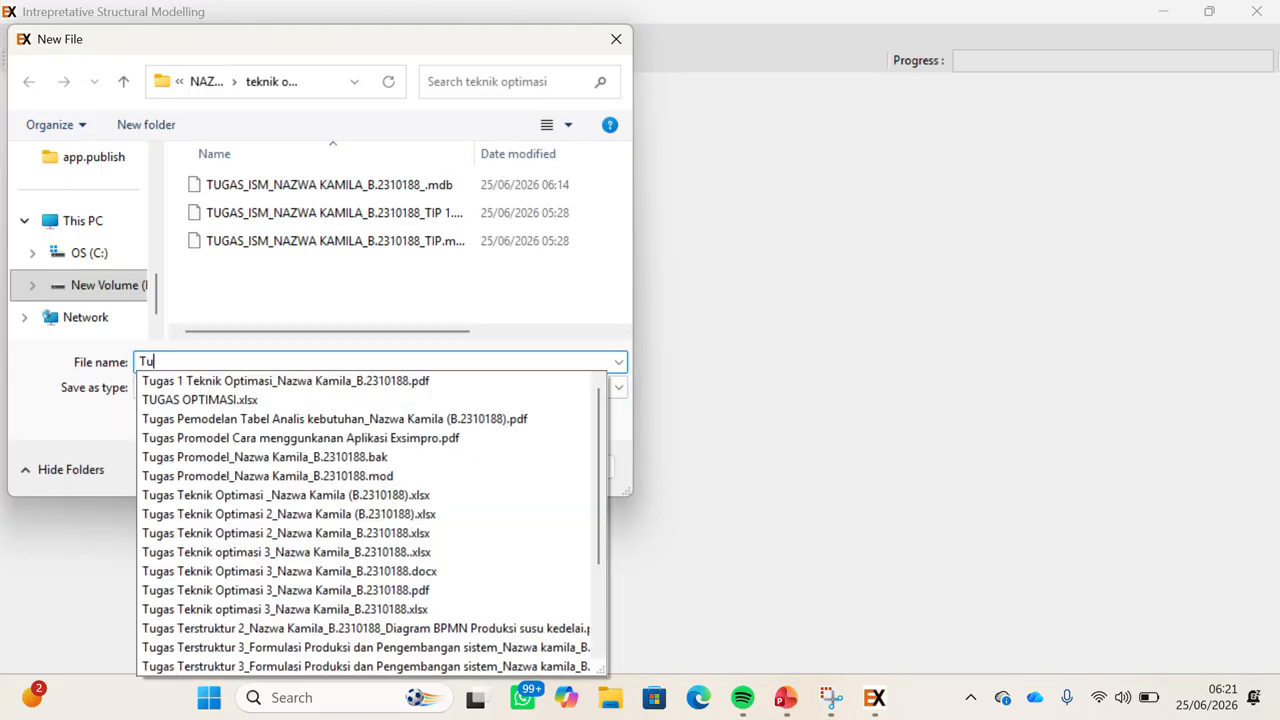
pyautogui.write('gas_ISM')
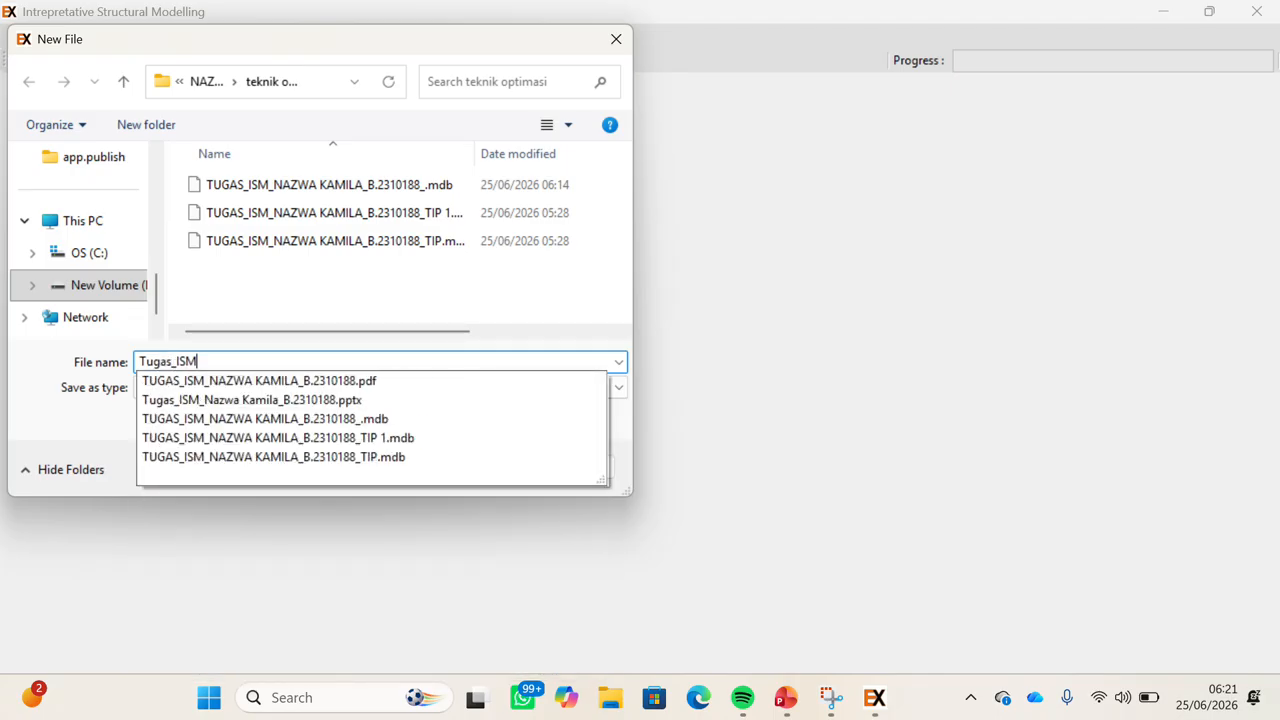
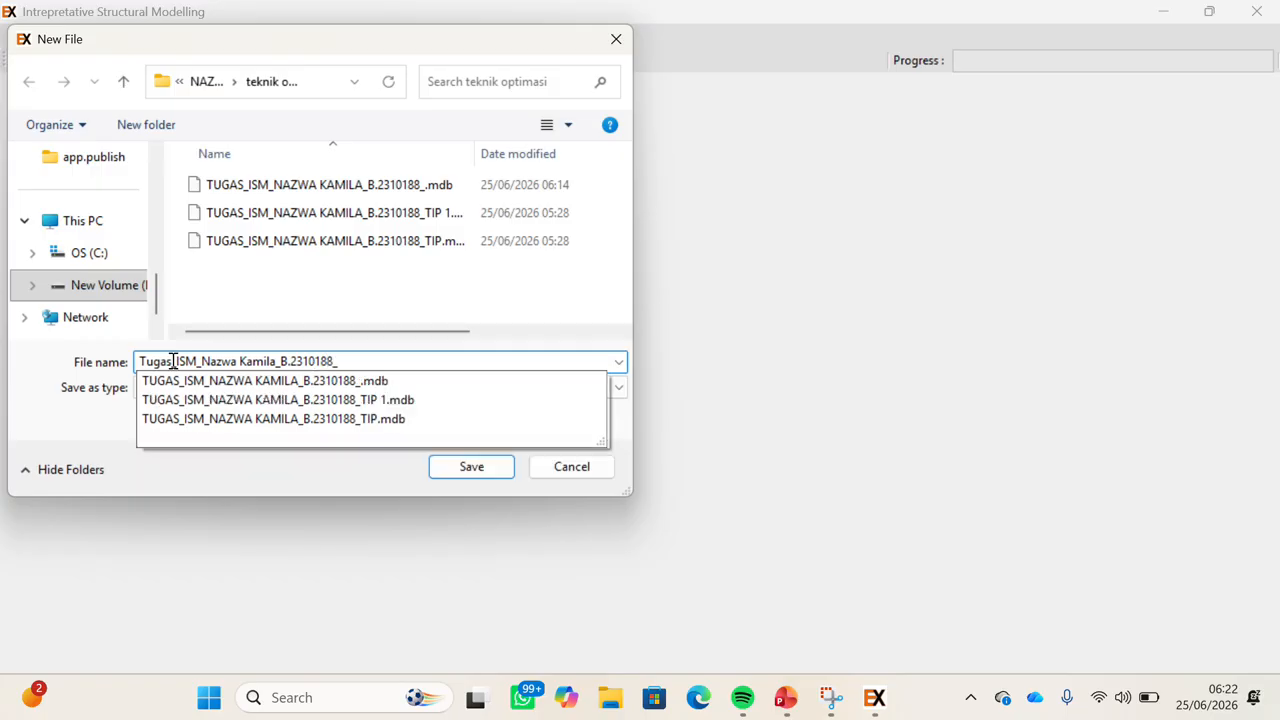
pyautogui.click(471, 468)
pyautogui.click(471, 468)
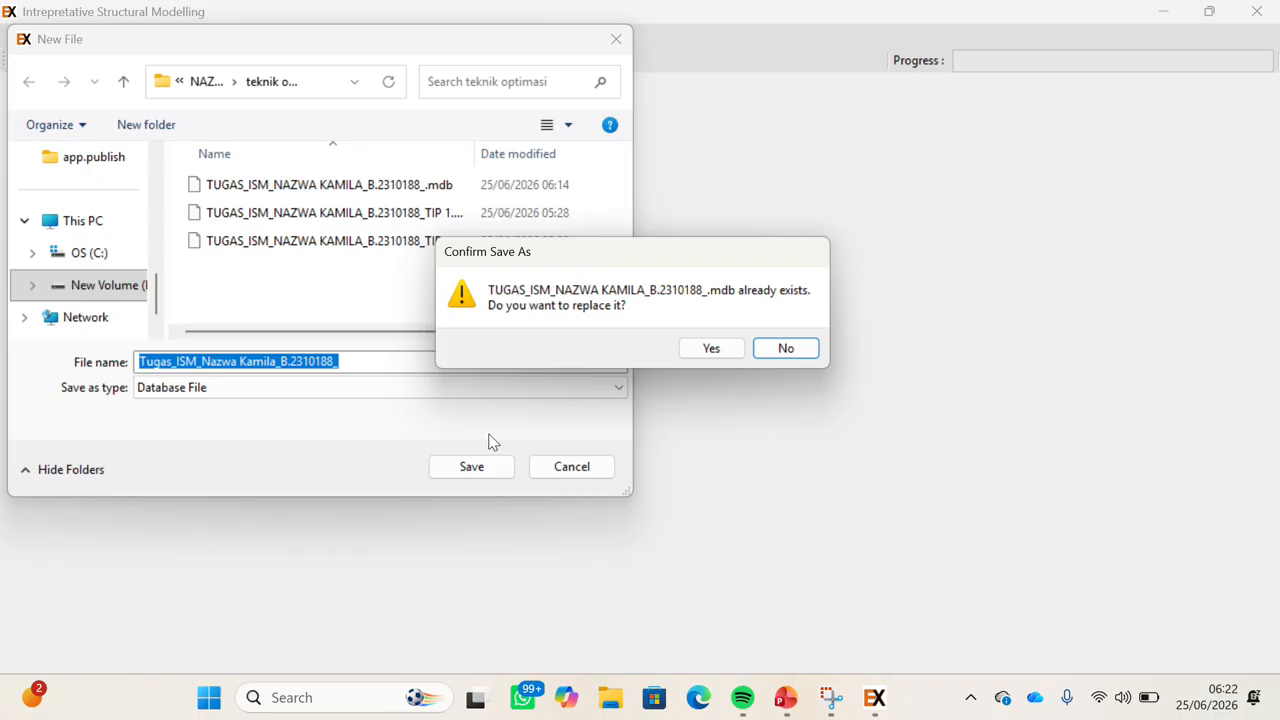
pyautogui.click(711, 348)
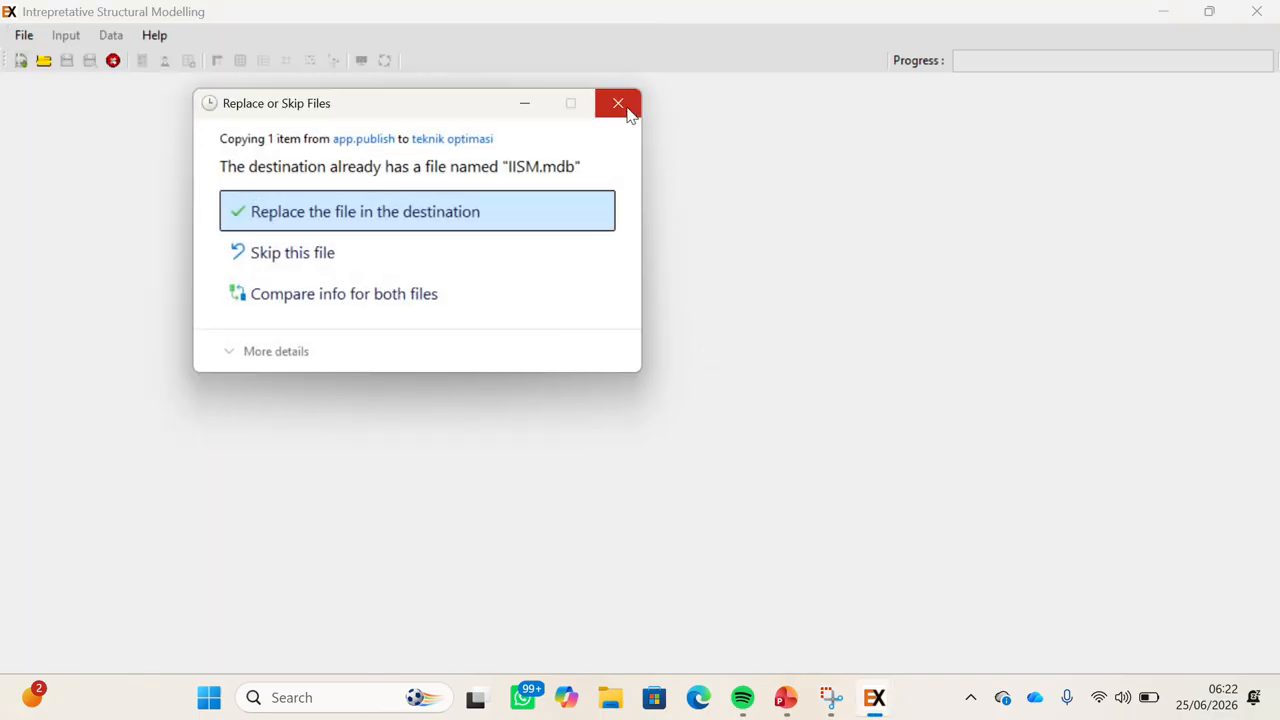
# Enter 'Proses Produksi Susu Kedelai' as the case description and update it.
pyautogui.click(630, 112)
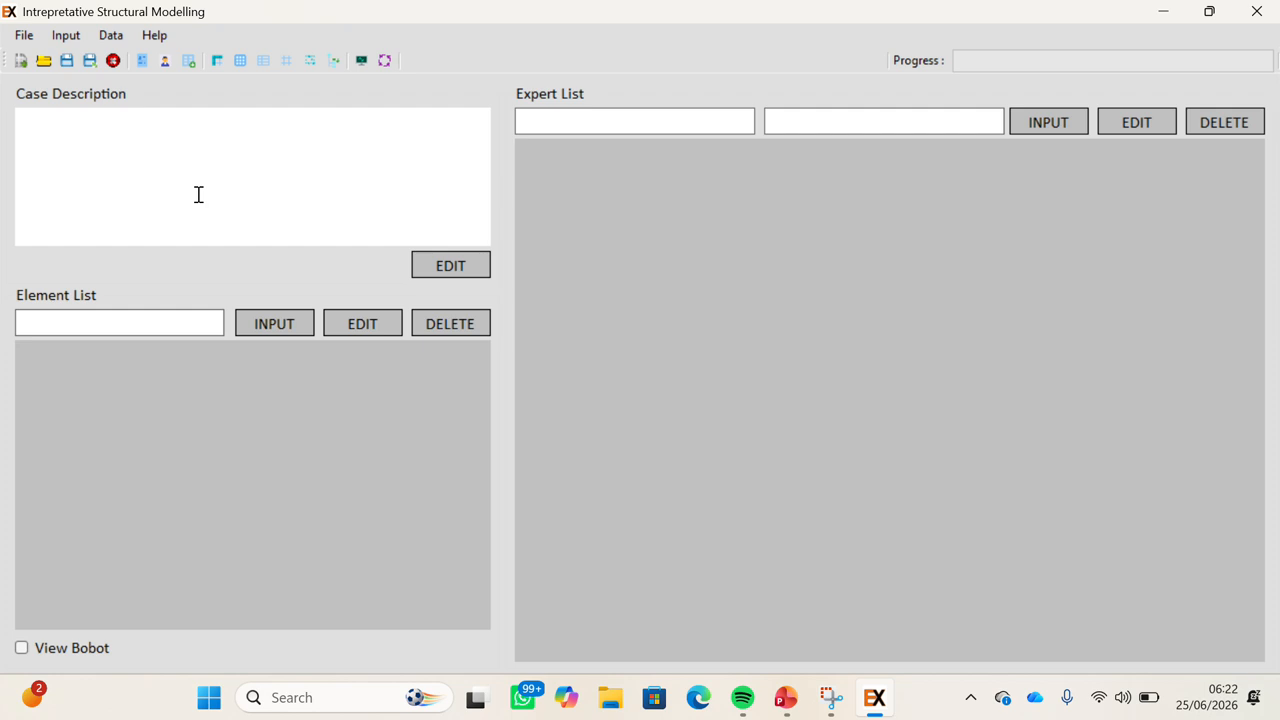
pyautogui.click(450, 266)
pyautogui.write('Proses')
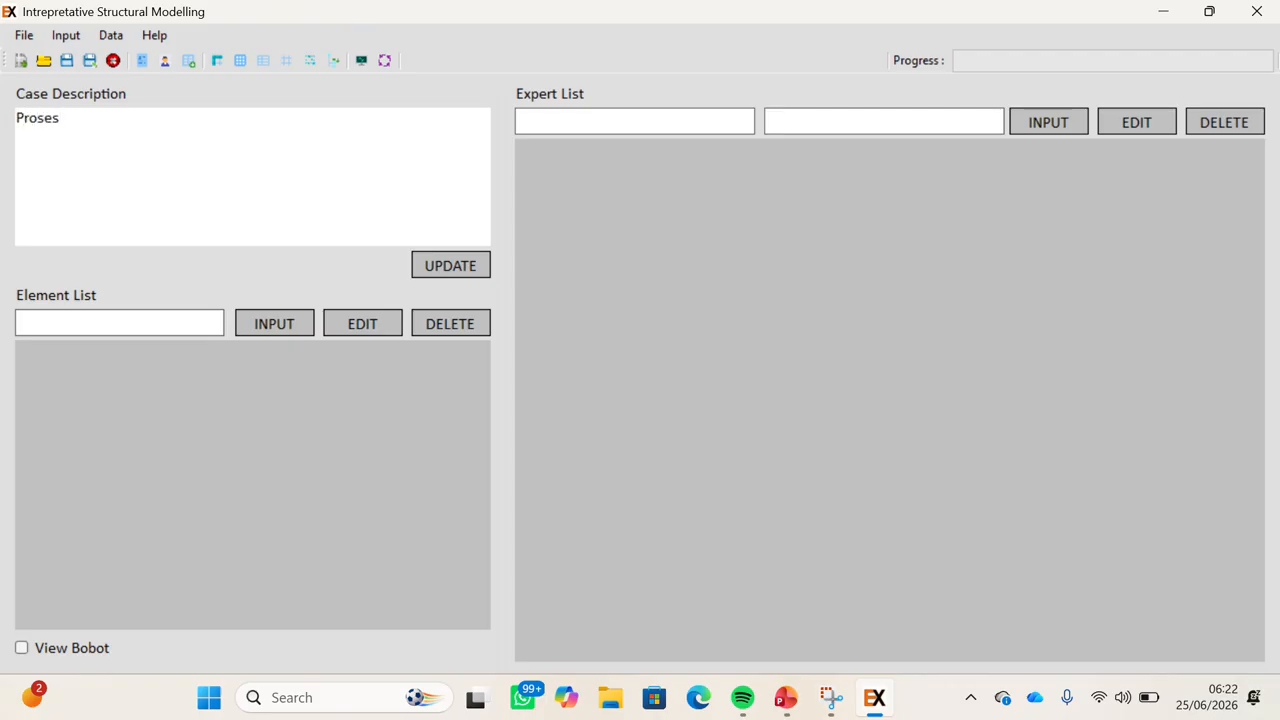
pyautogui.write(' Produksi Susu Kedelai')
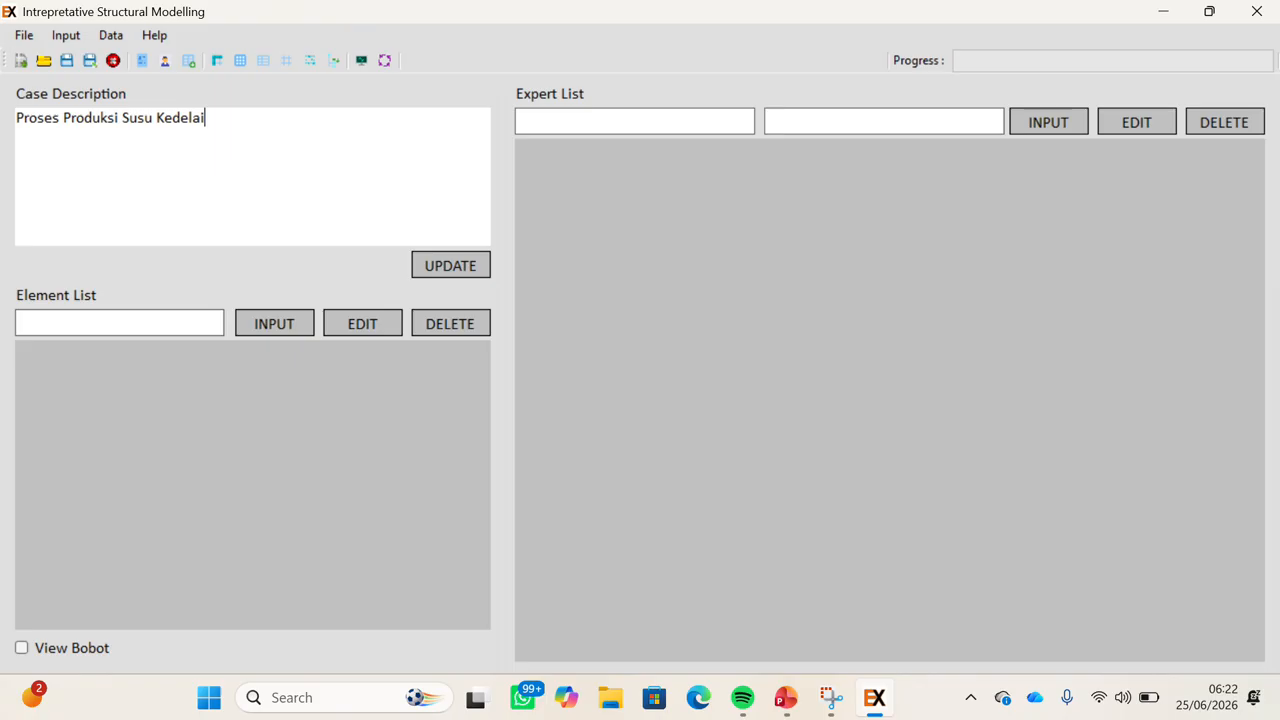
pyautogui.click(466, 266)
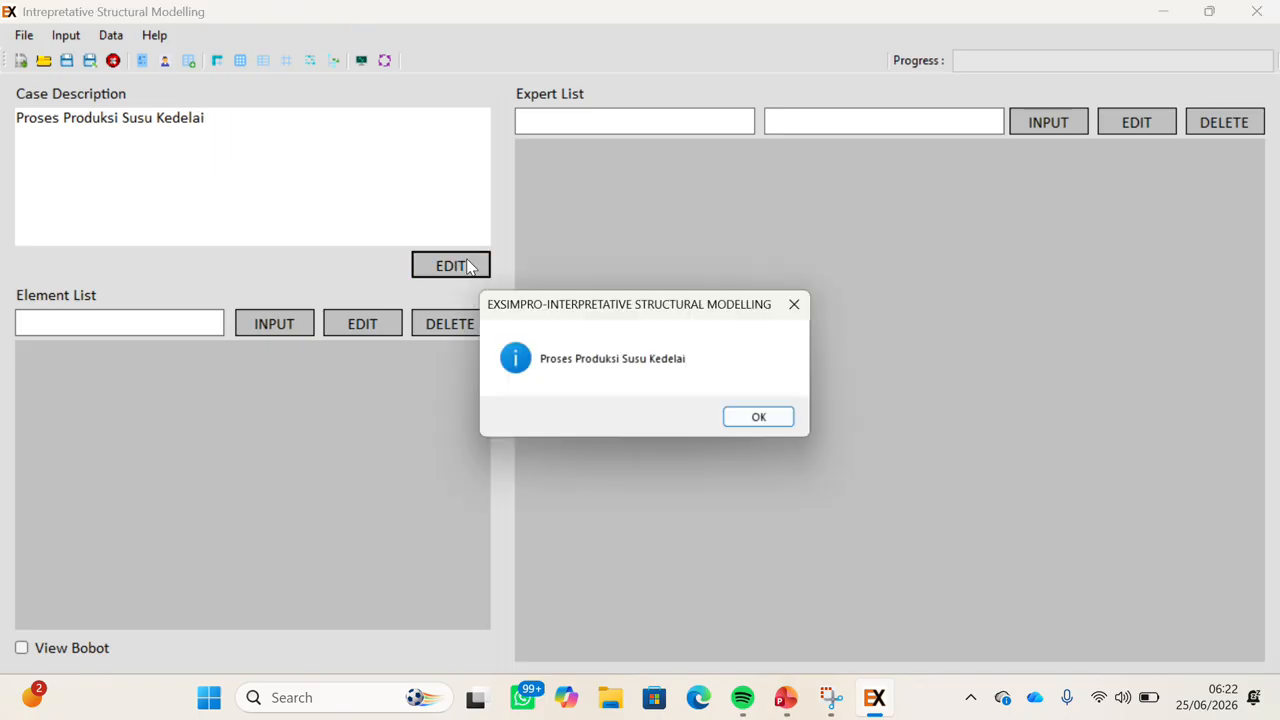
pyautogui.click(745, 421)
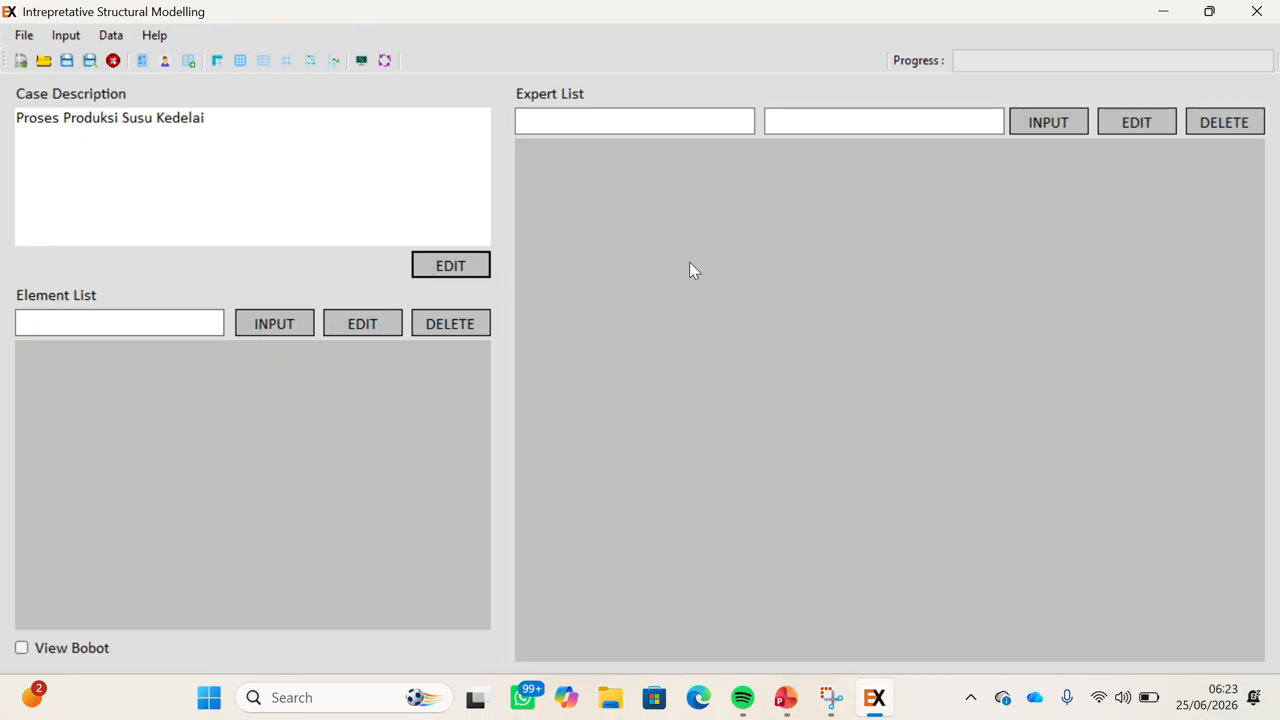
# Add an expert with their name and the institution Teknologi Industri Pertanian to the expert list.
pyautogui.click(589, 130)
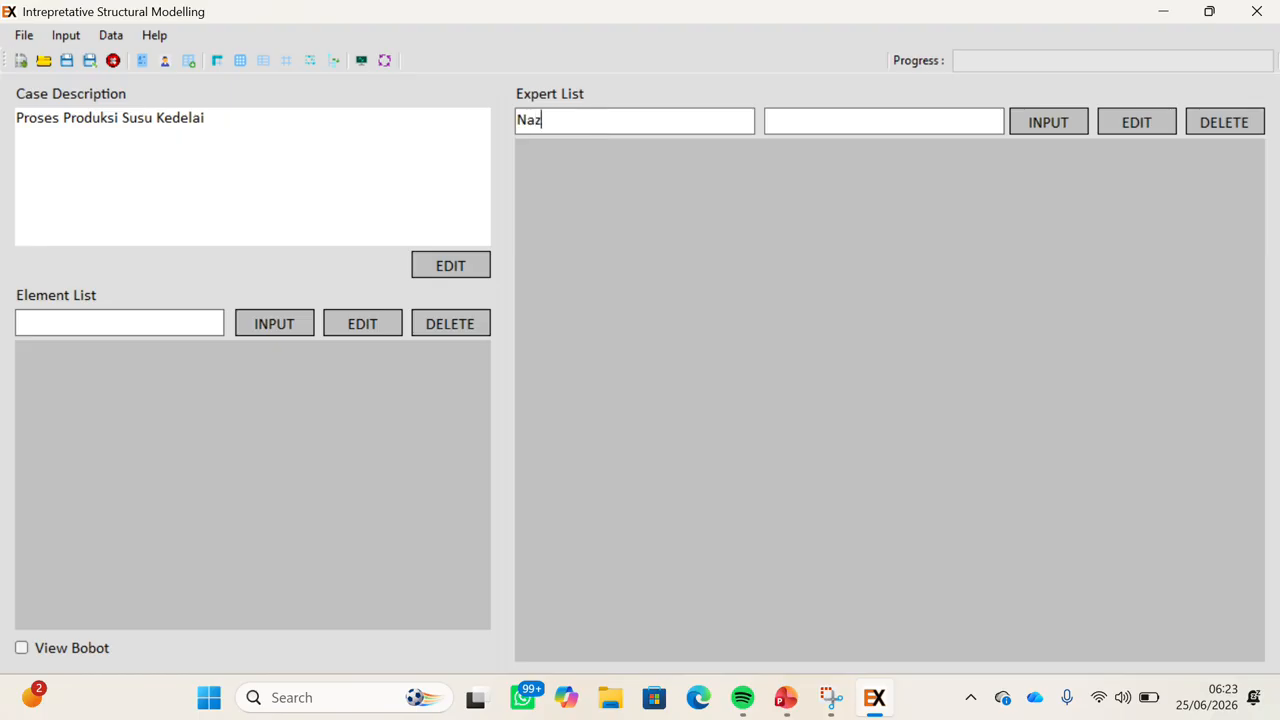
pyautogui.click(799, 125)
pyautogui.write('Teknolog')
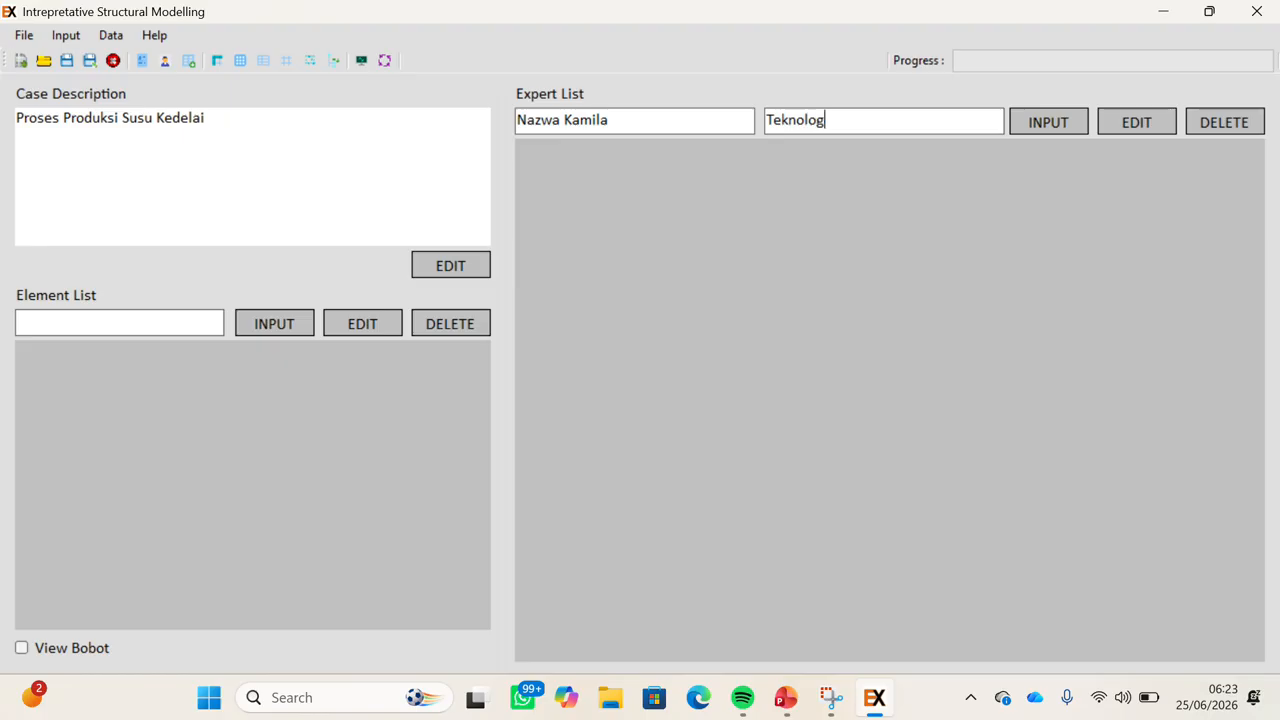
pyautogui.write('i Industri Pertanian')
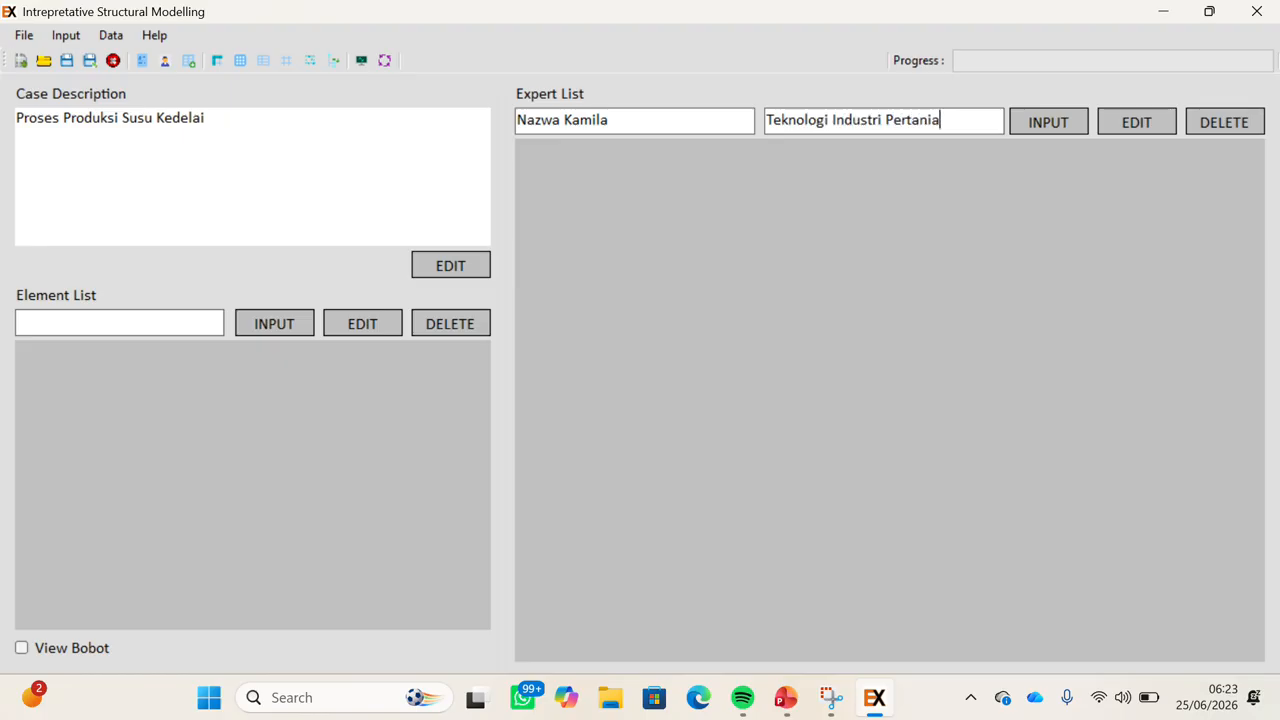
pyautogui.click(1028, 123)
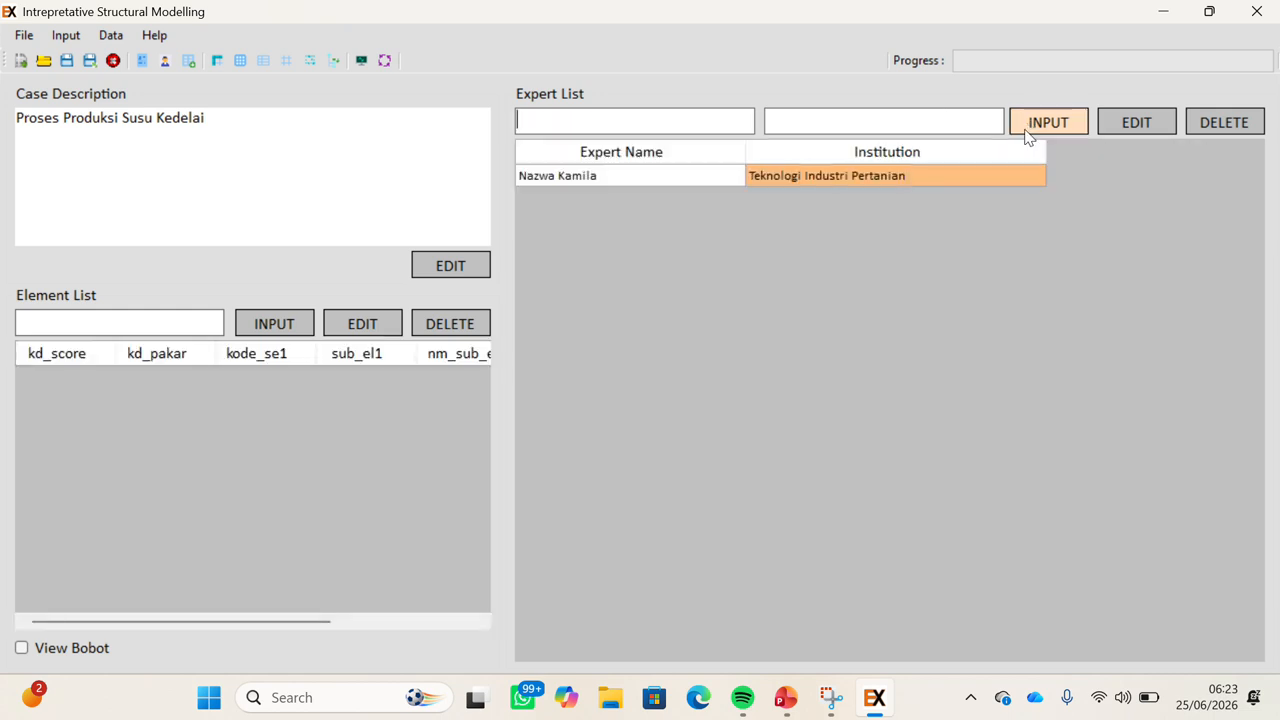
# Prepare the SSIM via Data > Prepare SSIM, continuing past the warning.
pyautogui.click(111, 37)
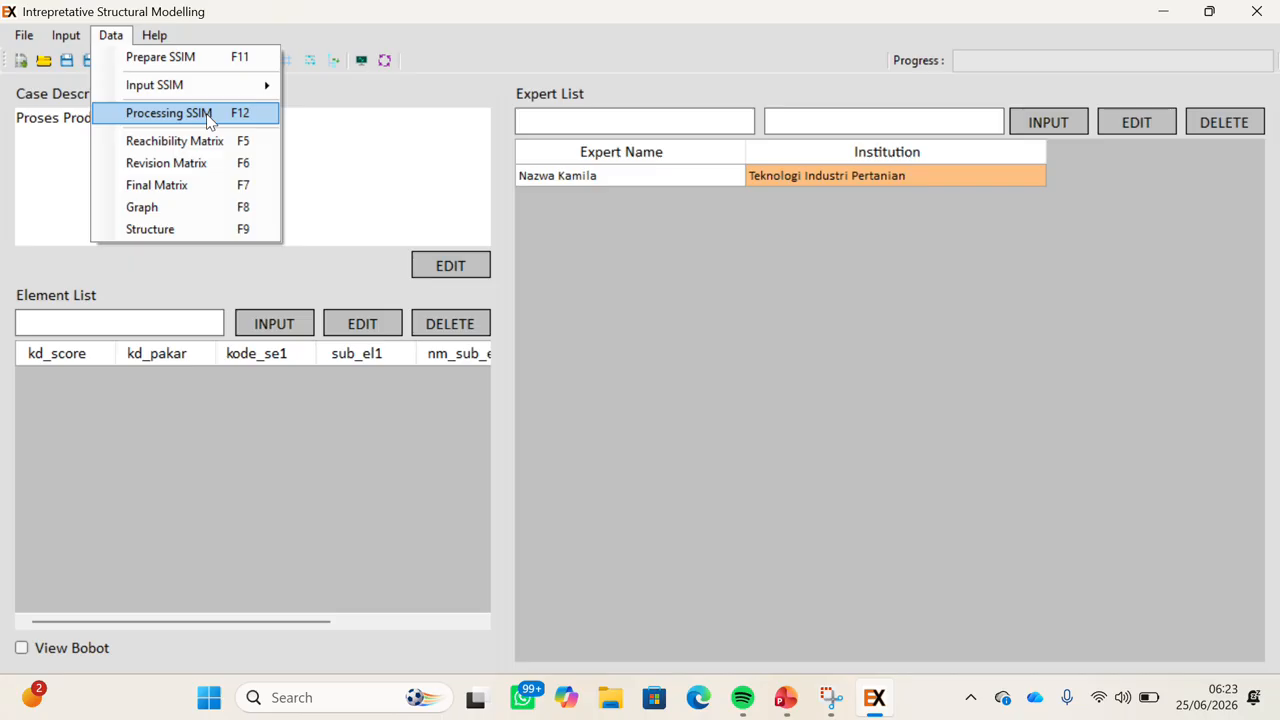
pyautogui.click(197, 60)
pyautogui.click(690, 399)
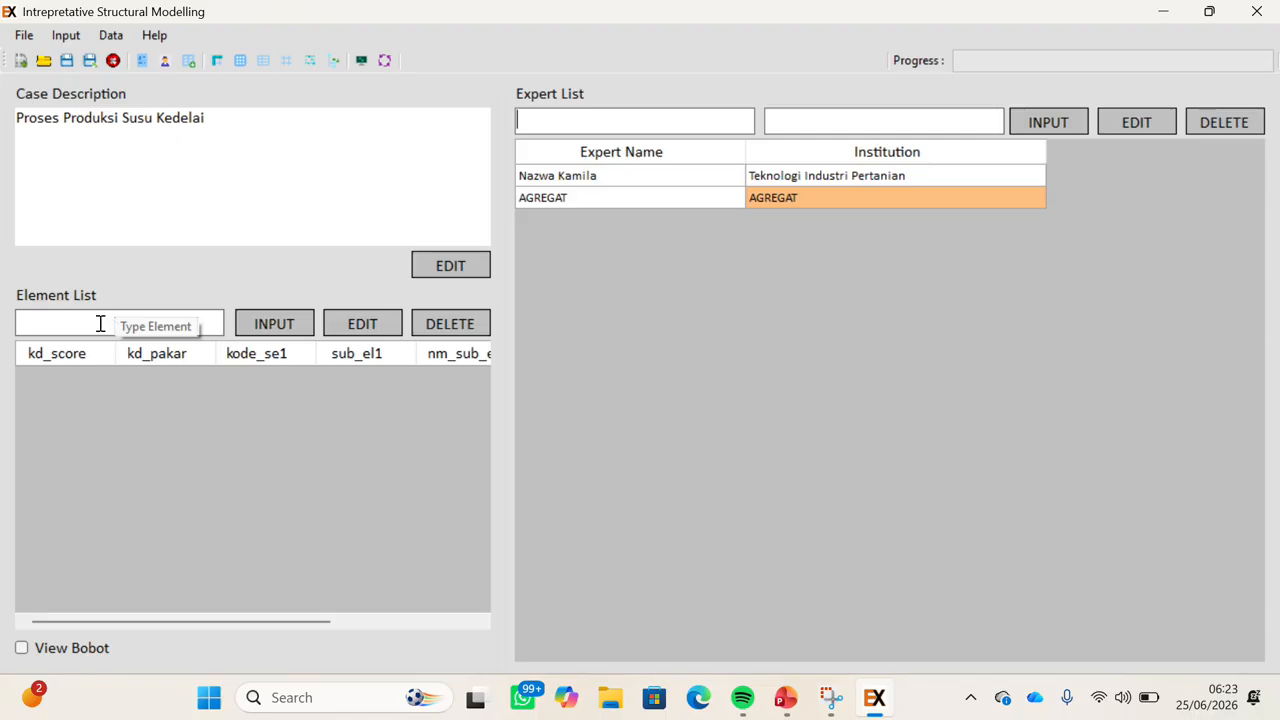
# Add Perendaman Kedelai as the first element, checking the presentation's element list.
pyautogui.click(100, 323)
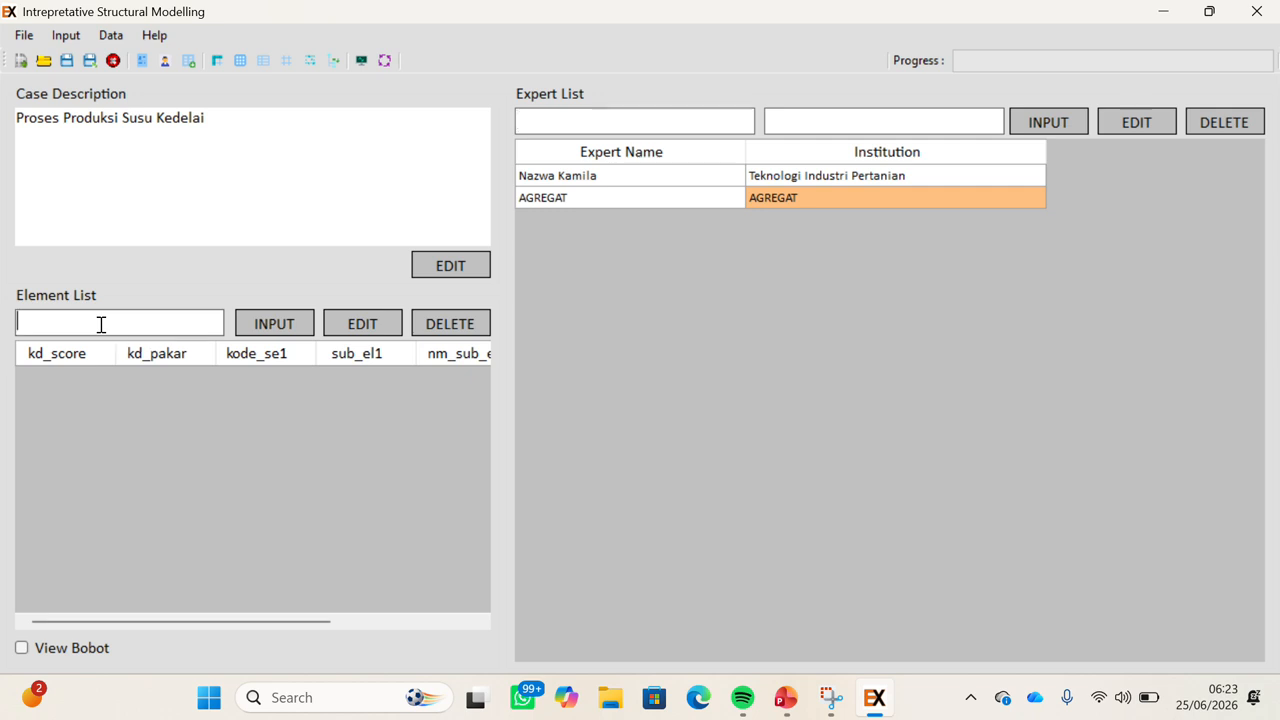
pyautogui.hotkey('alt', 'Tab')
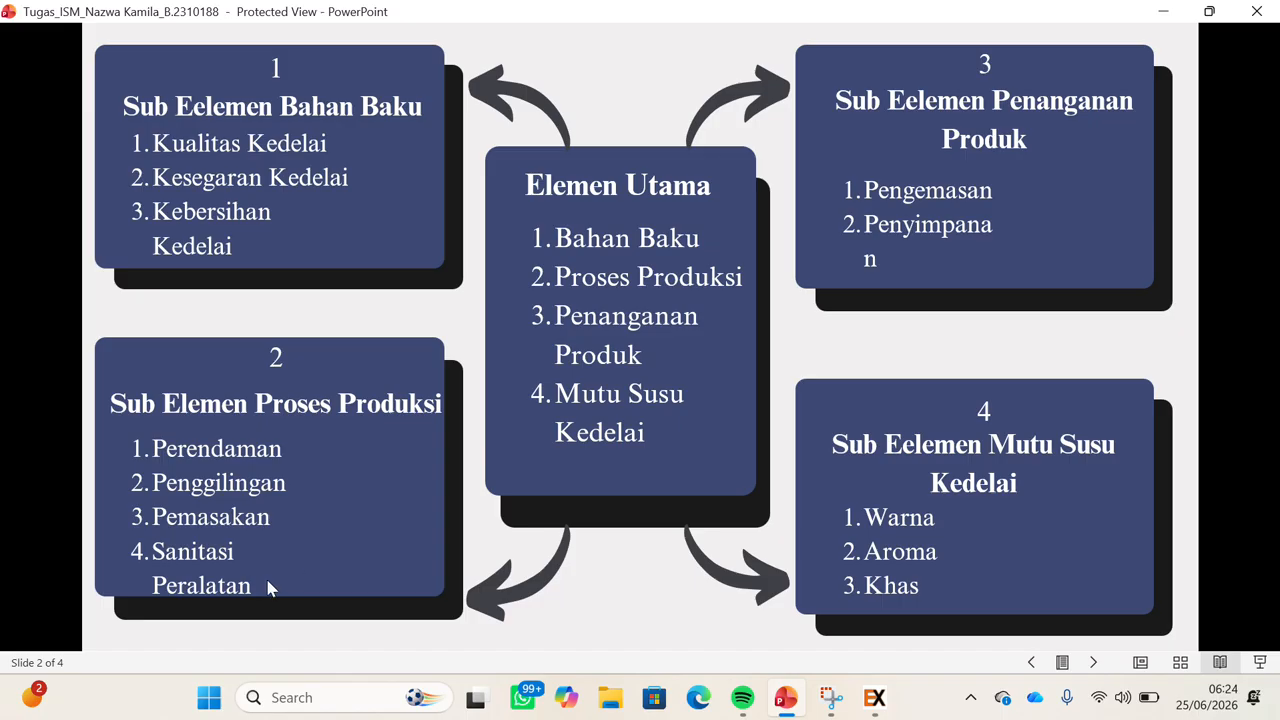
pyautogui.hotkey('alt', 'Tab')
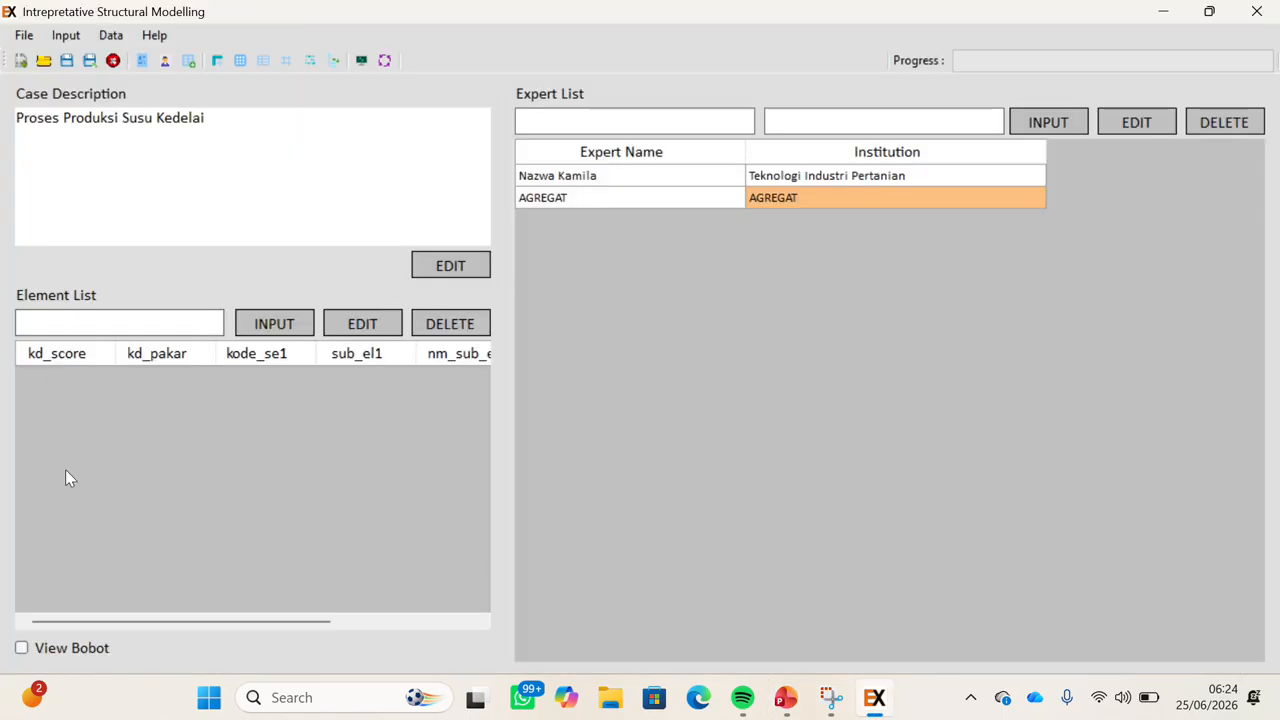
pyautogui.click(49, 322)
pyautogui.write('Peren')
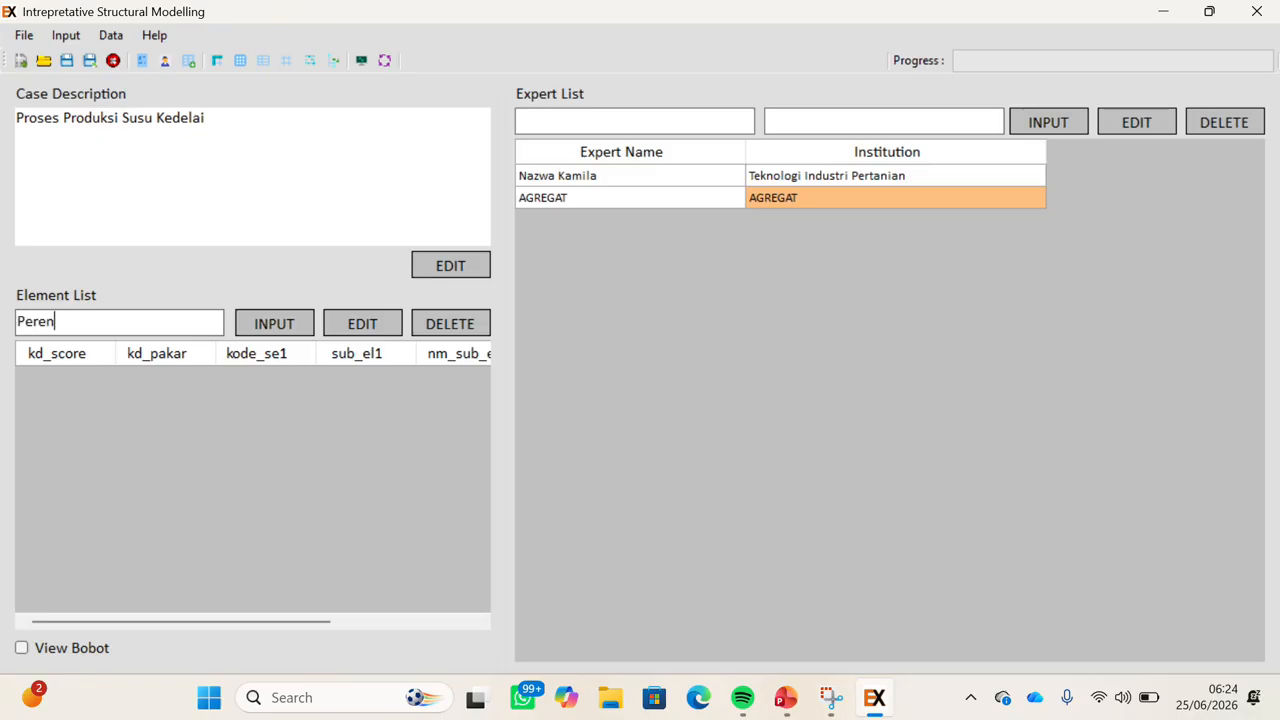
pyautogui.write('daman Kedelai')
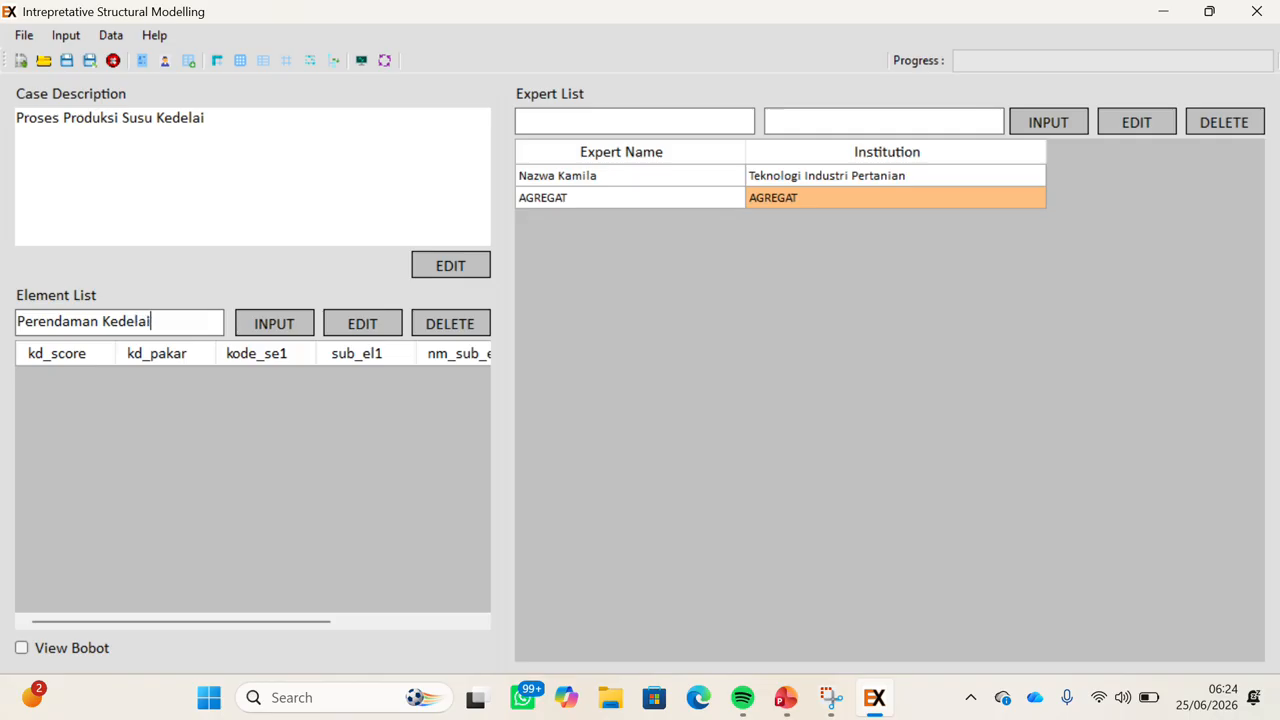
pyautogui.click(263, 332)
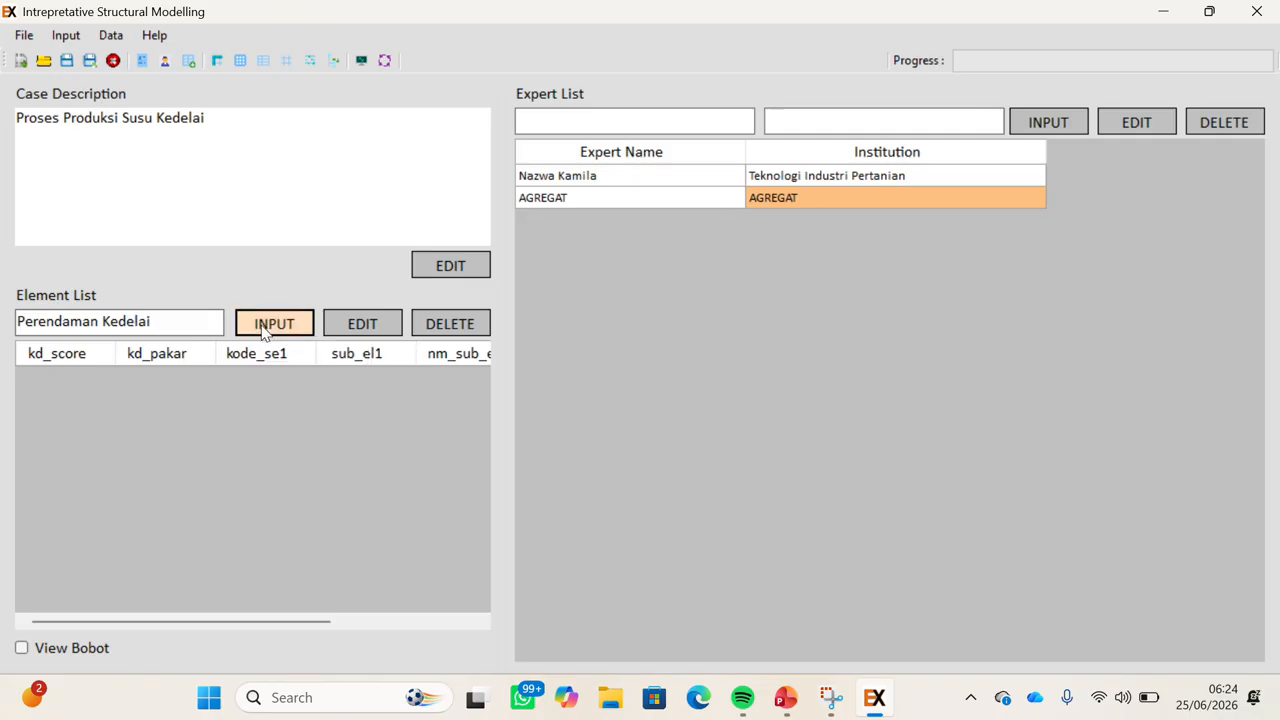
# Add Penggilingan, Pemasakan and Sanitasi Peralatan as elements, then recheck Perendaman Kedelai.
pyautogui.click(149, 324)
pyautogui.write('Penggili')
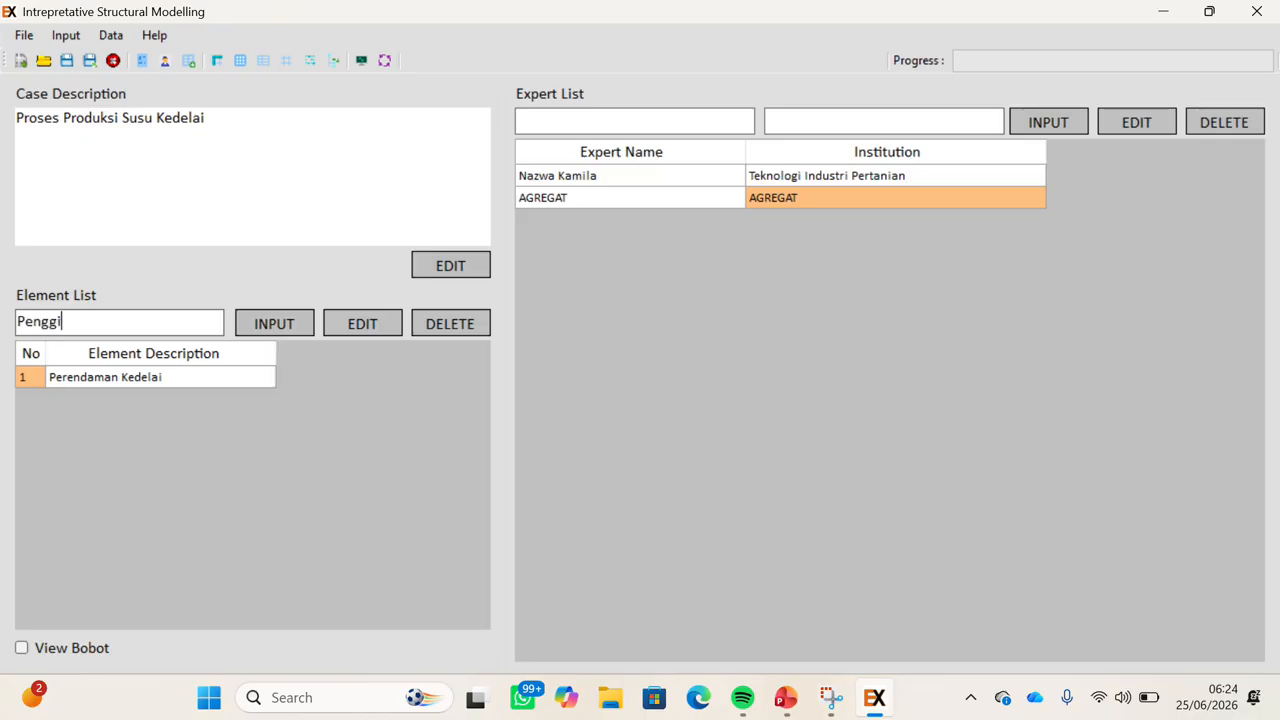
pyautogui.write('ngan')
pyautogui.click(278, 326)
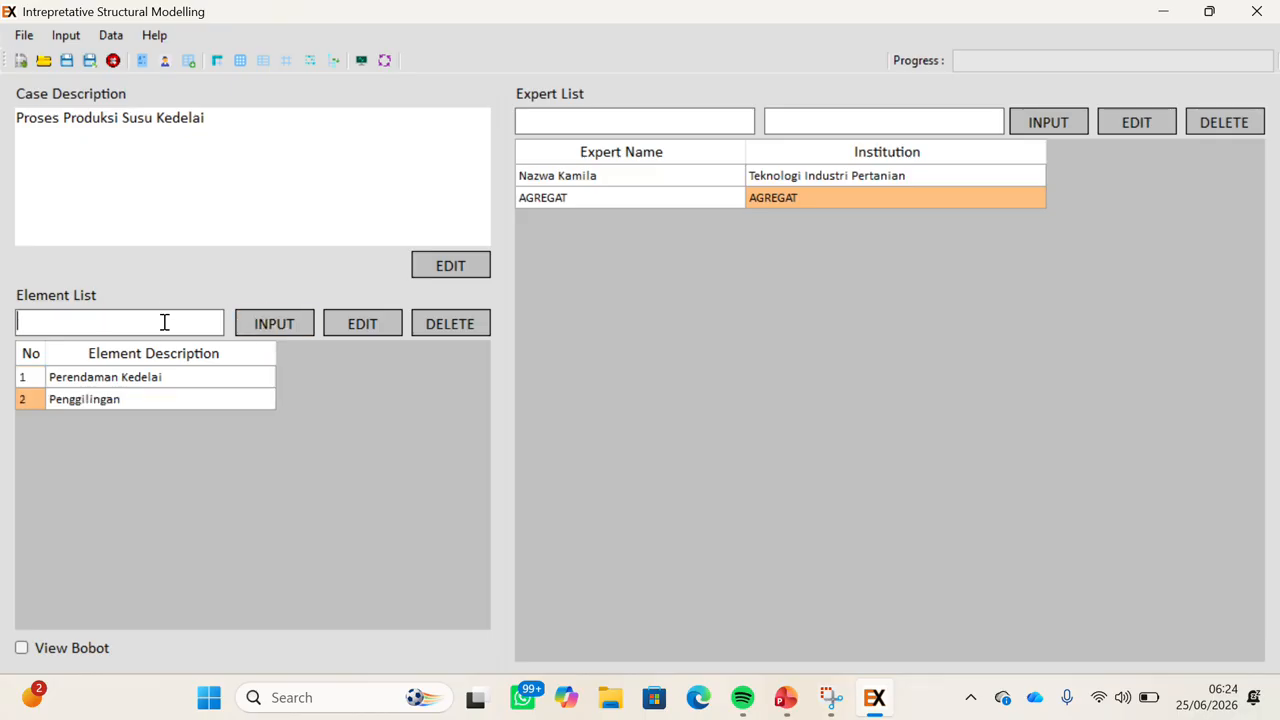
pyautogui.write('Pemasakan')
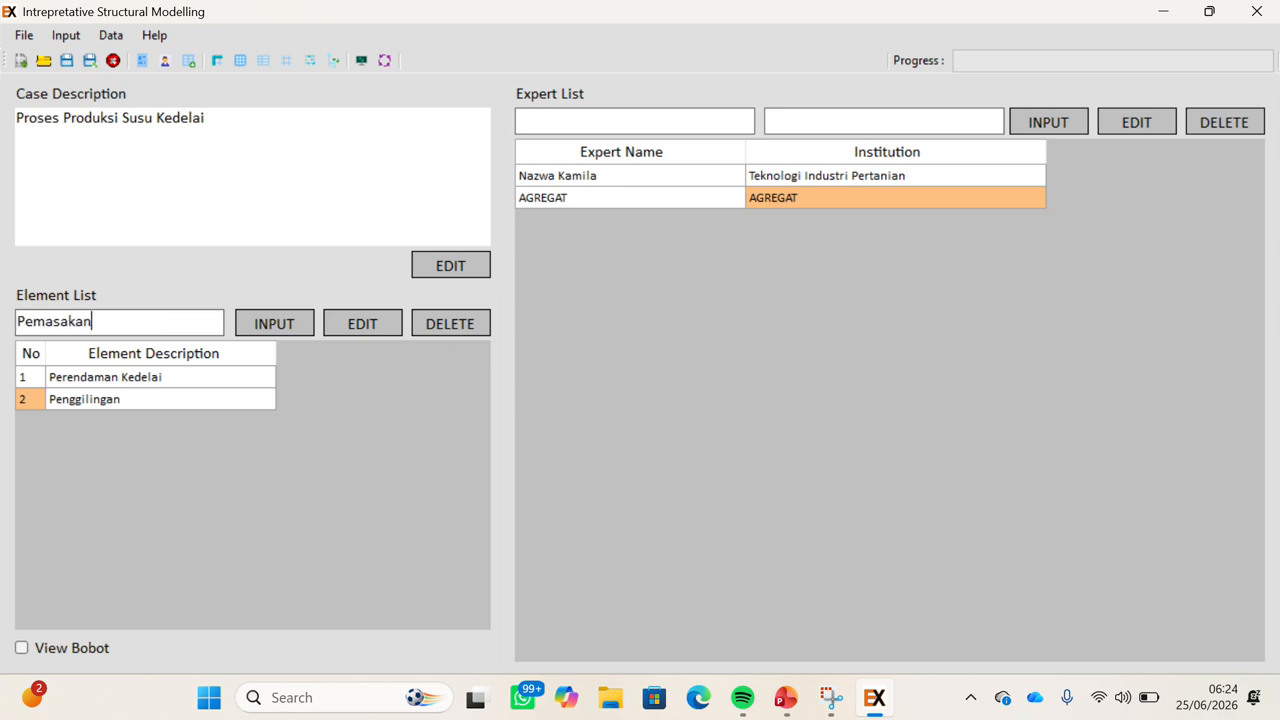
pyautogui.click(293, 331)
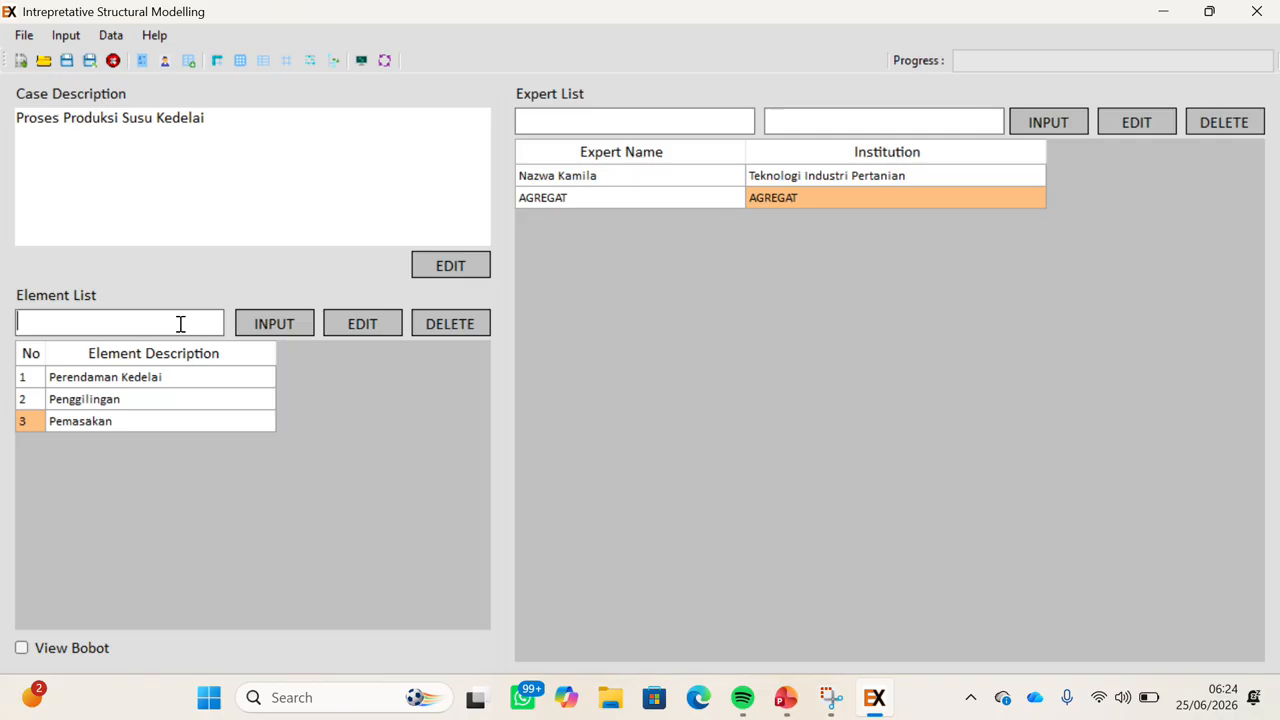
pyautogui.write('Sanitasi Peralatan')
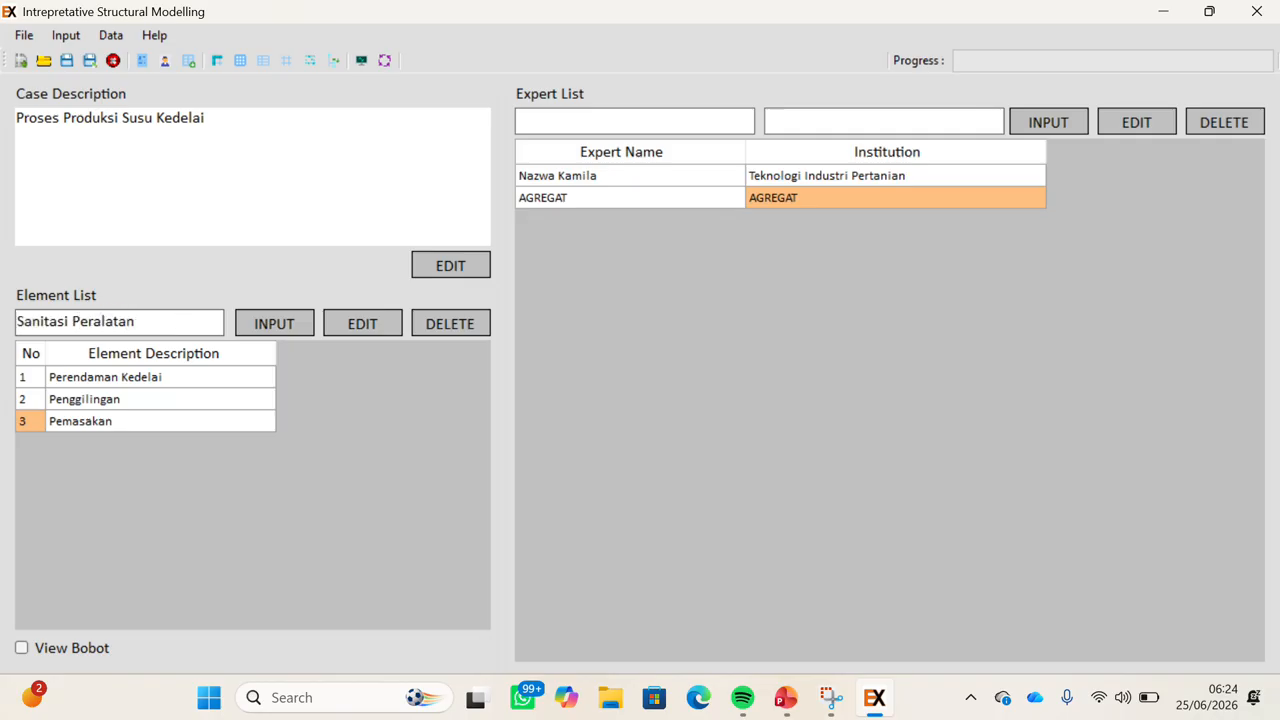
pyautogui.click(280, 323)
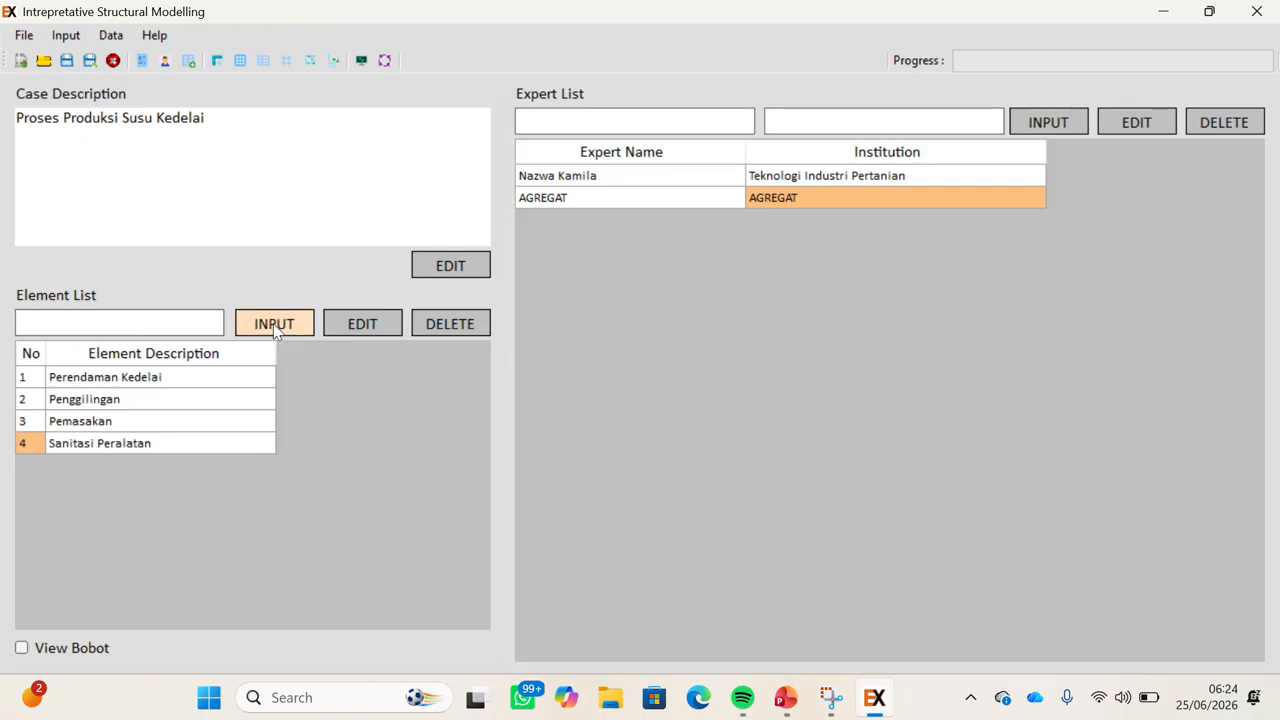
pyautogui.click(191, 387)
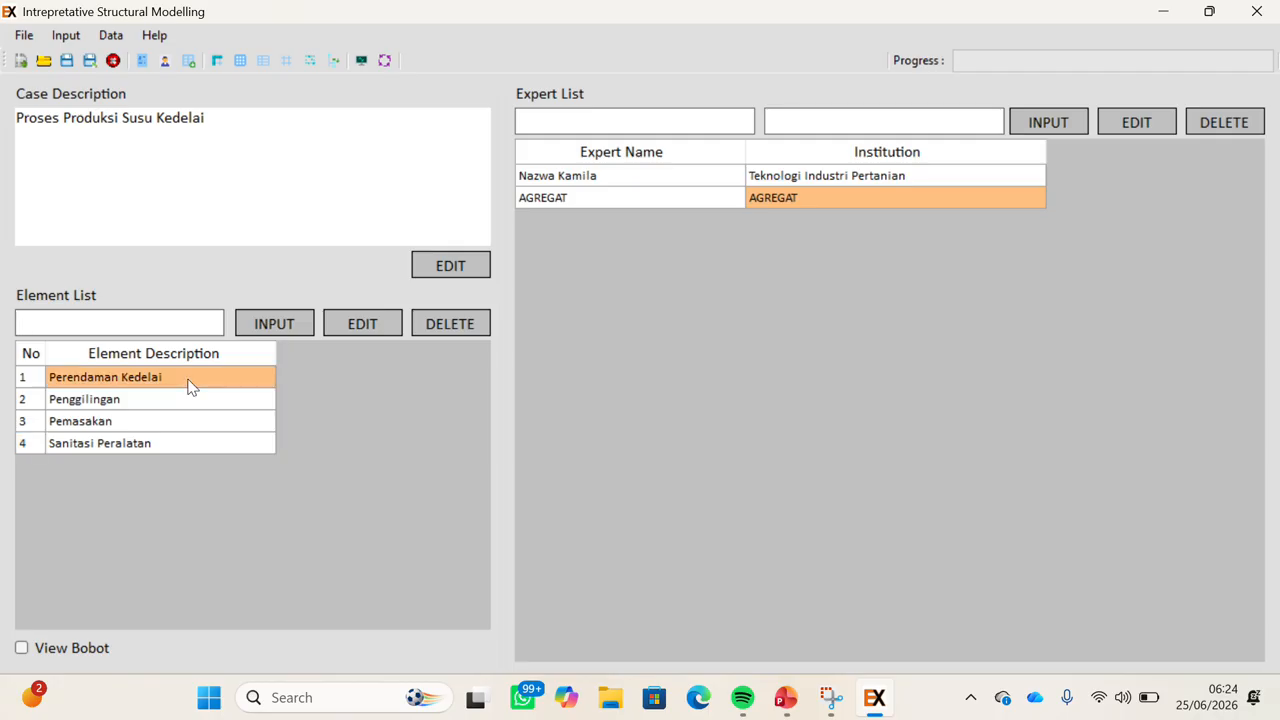
pyautogui.click(365, 325)
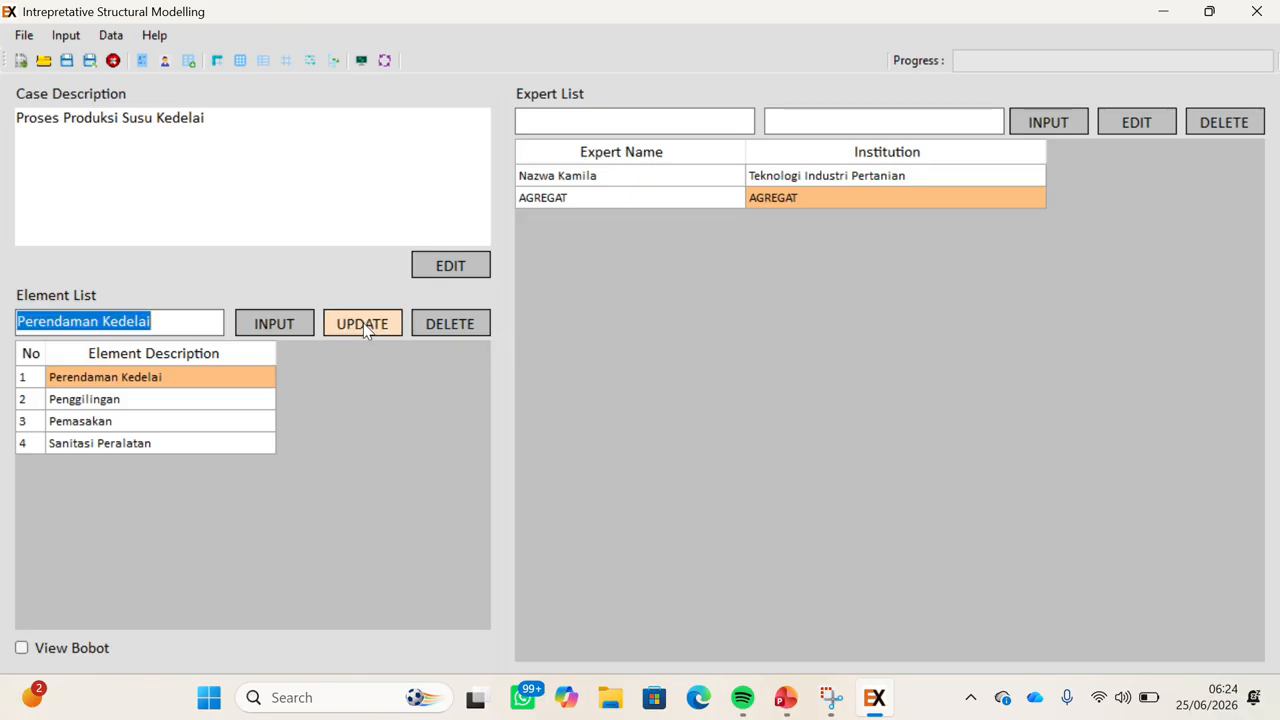
pyautogui.click(270, 329)
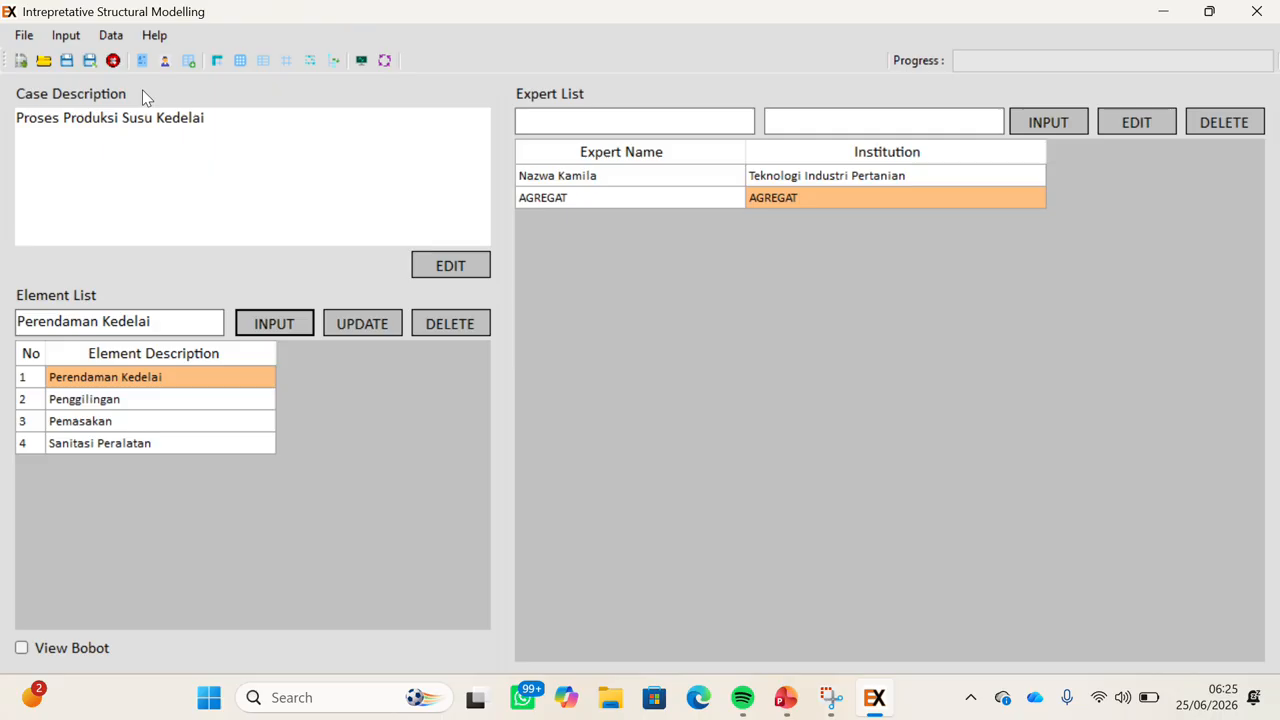
# Switch SSIM input to Manual Input and prepare the blank 4×4 SSIM defaulting to O.
pyautogui.click(112, 36)
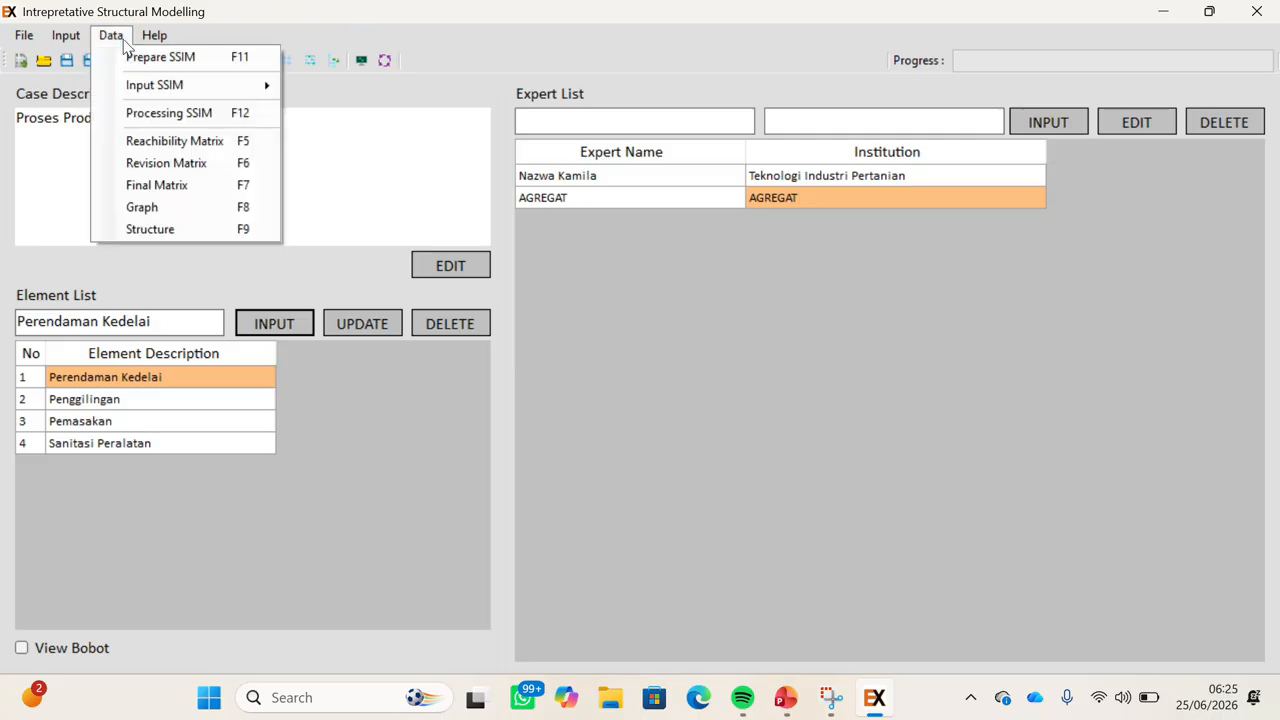
pyautogui.moveTo(245, 90)
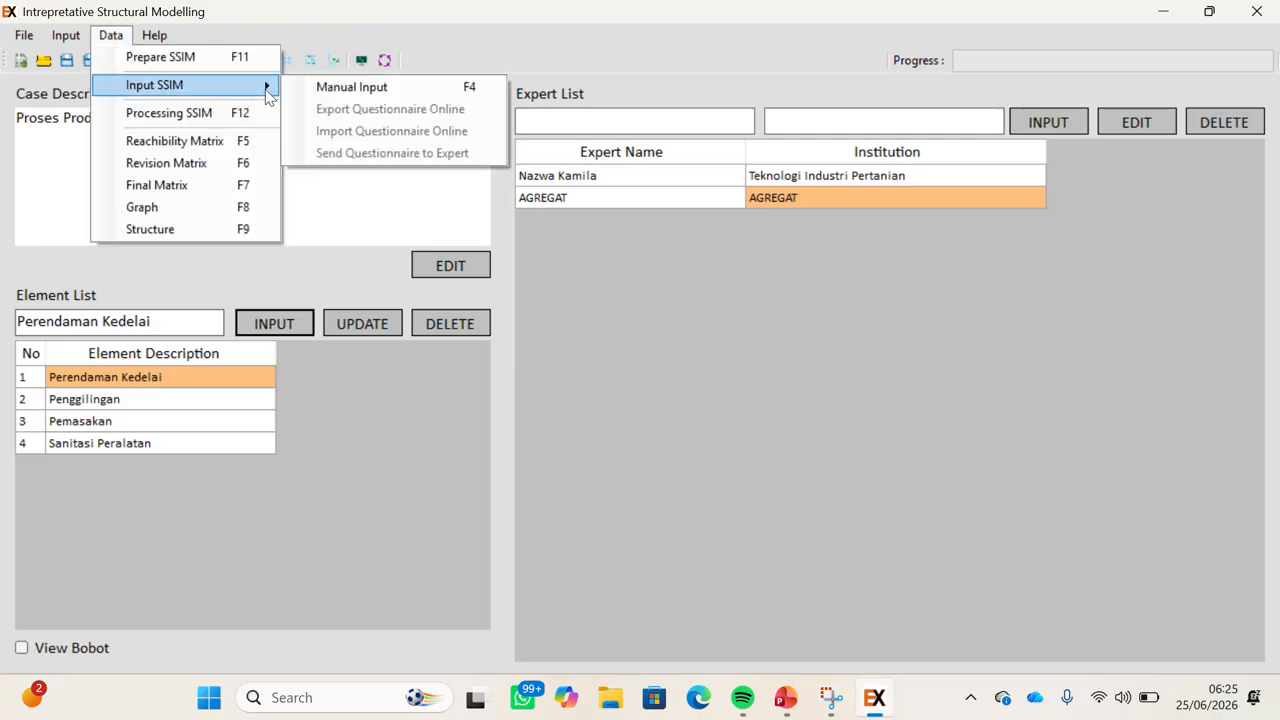
pyautogui.click(330, 88)
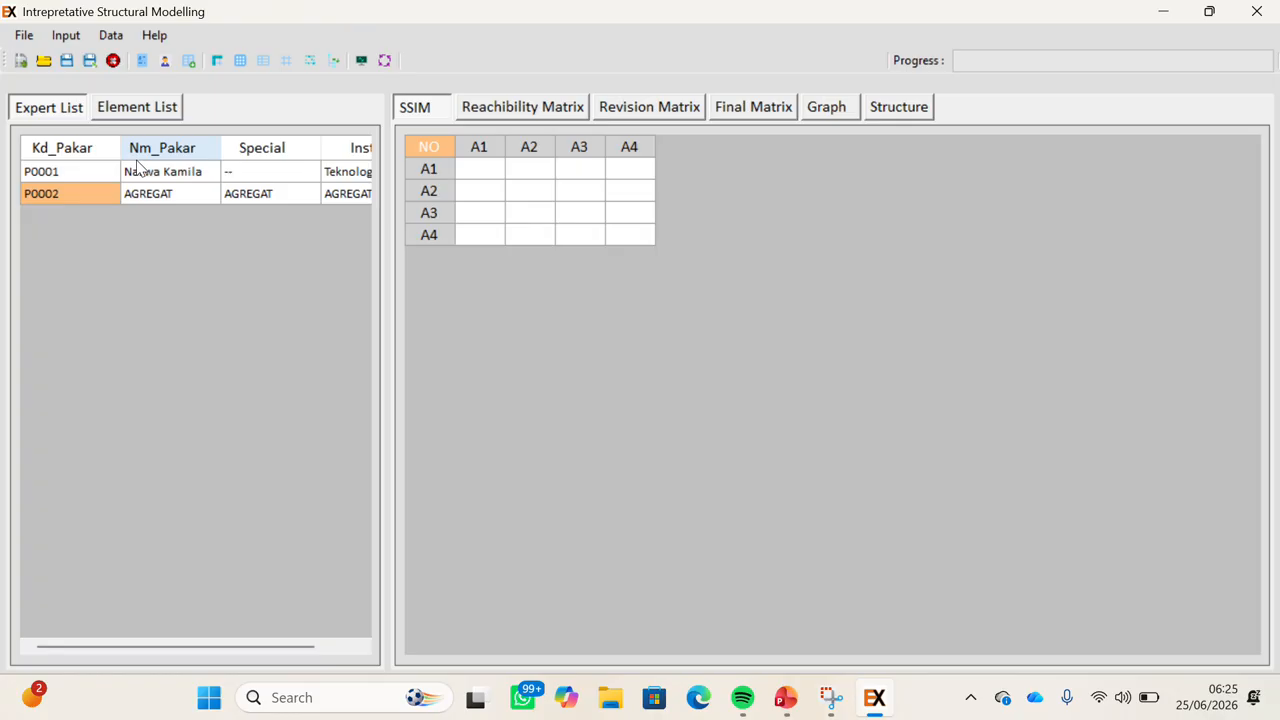
pyautogui.click(112, 35)
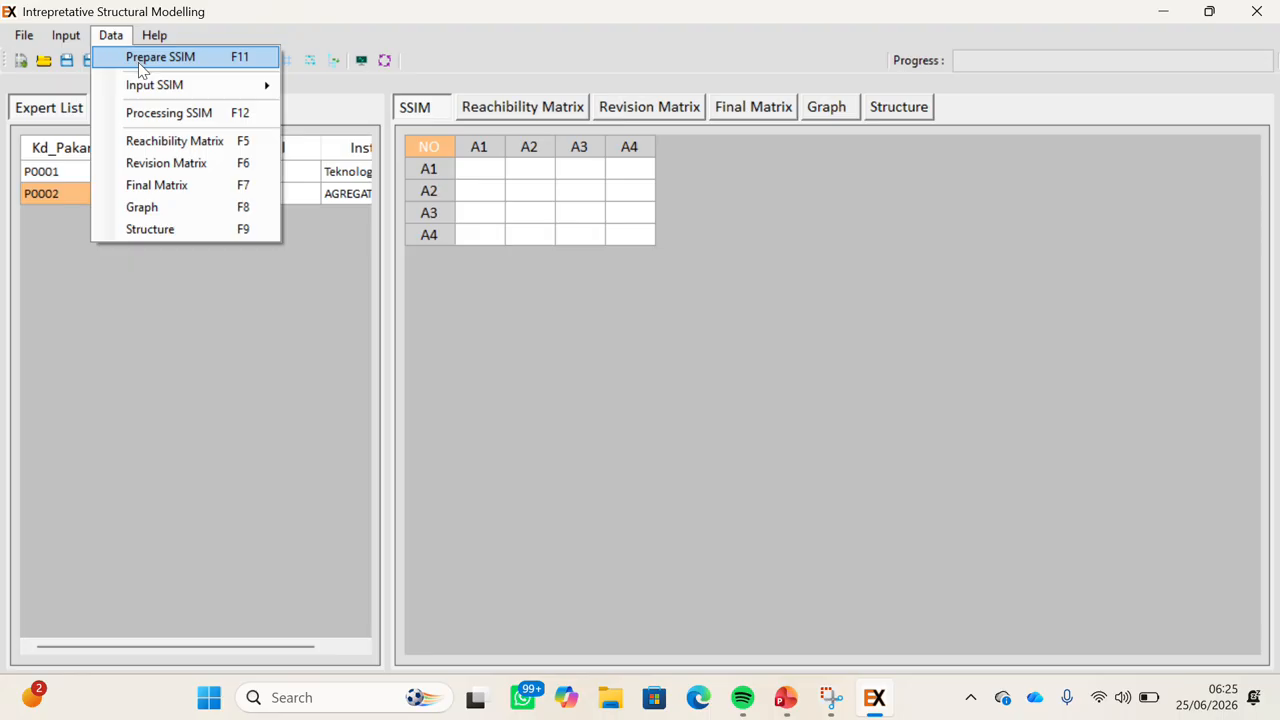
pyautogui.click(138, 62)
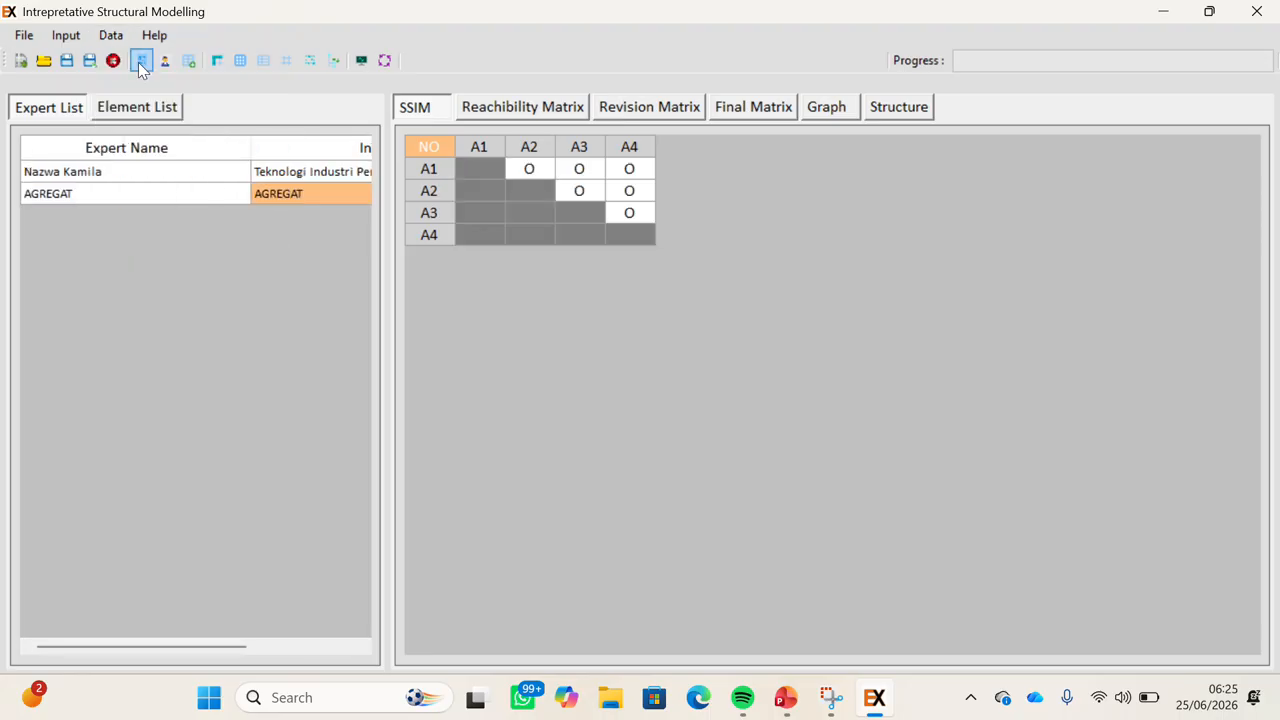
# Show the element list and enter V for A1/A2 and A1/A3 and O for A1/A4.
pyautogui.click(100, 176)
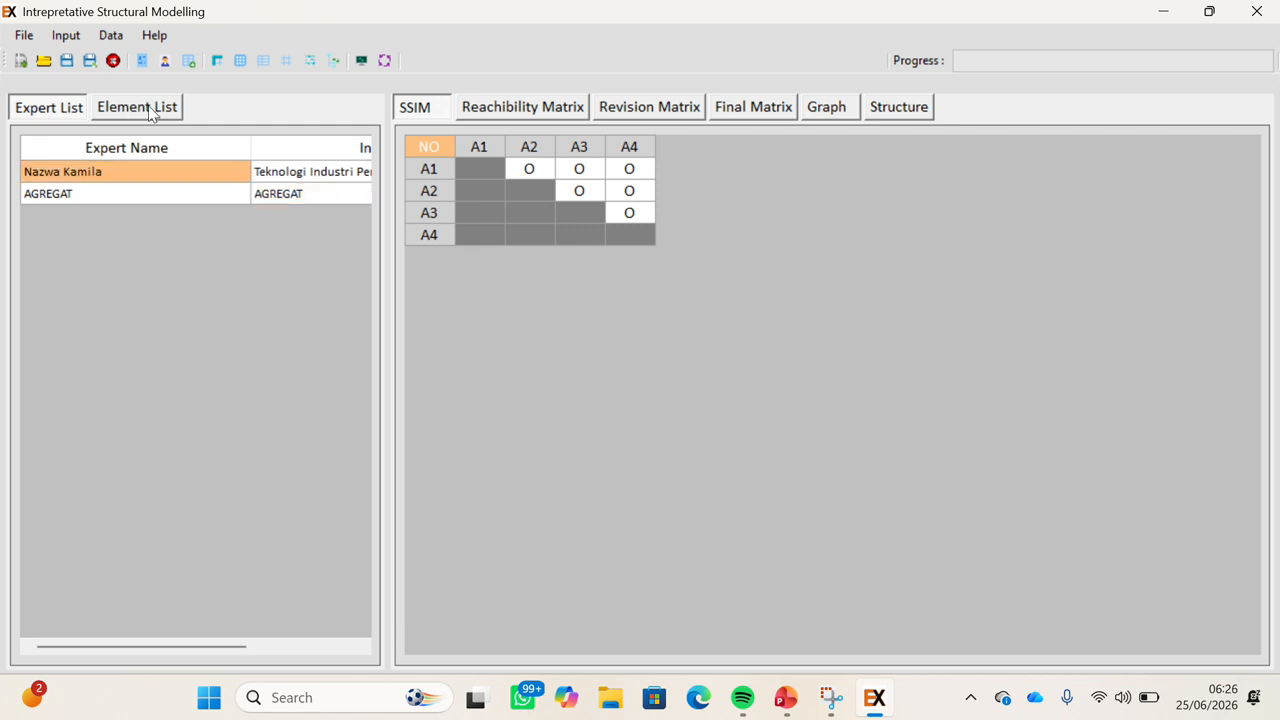
pyautogui.click(152, 113)
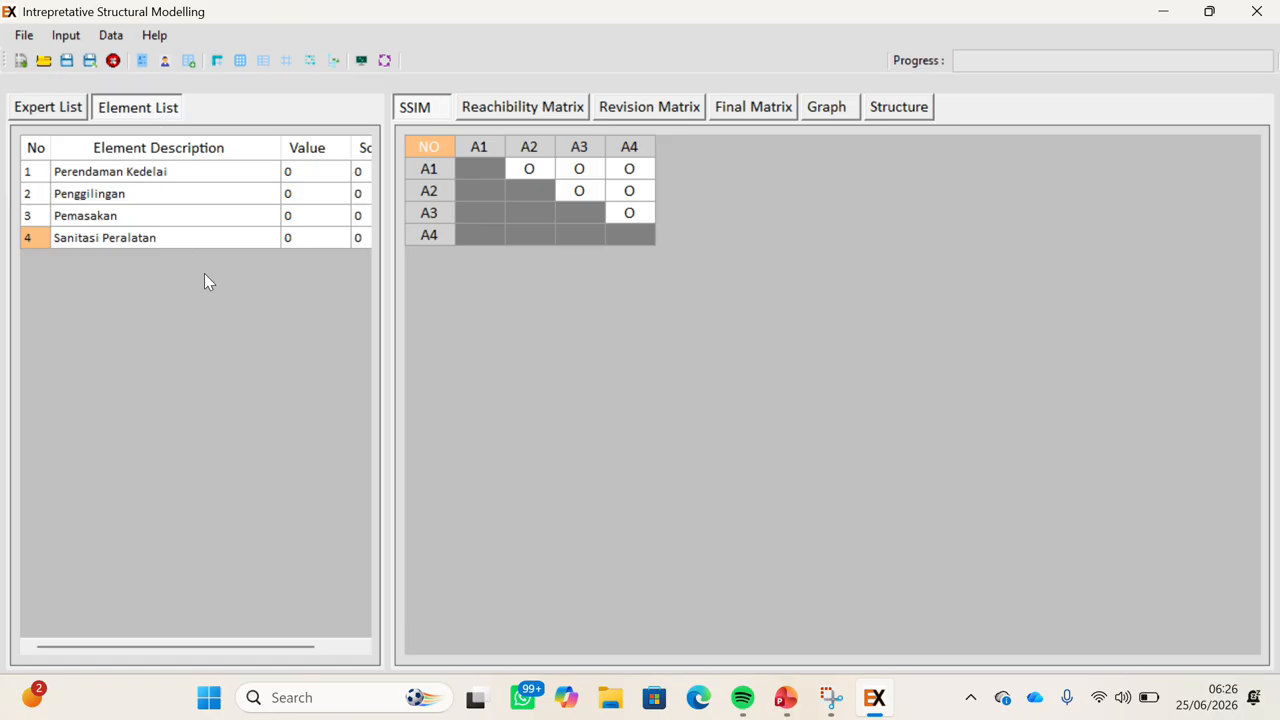
pyautogui.click(529, 168)
pyautogui.write('v')
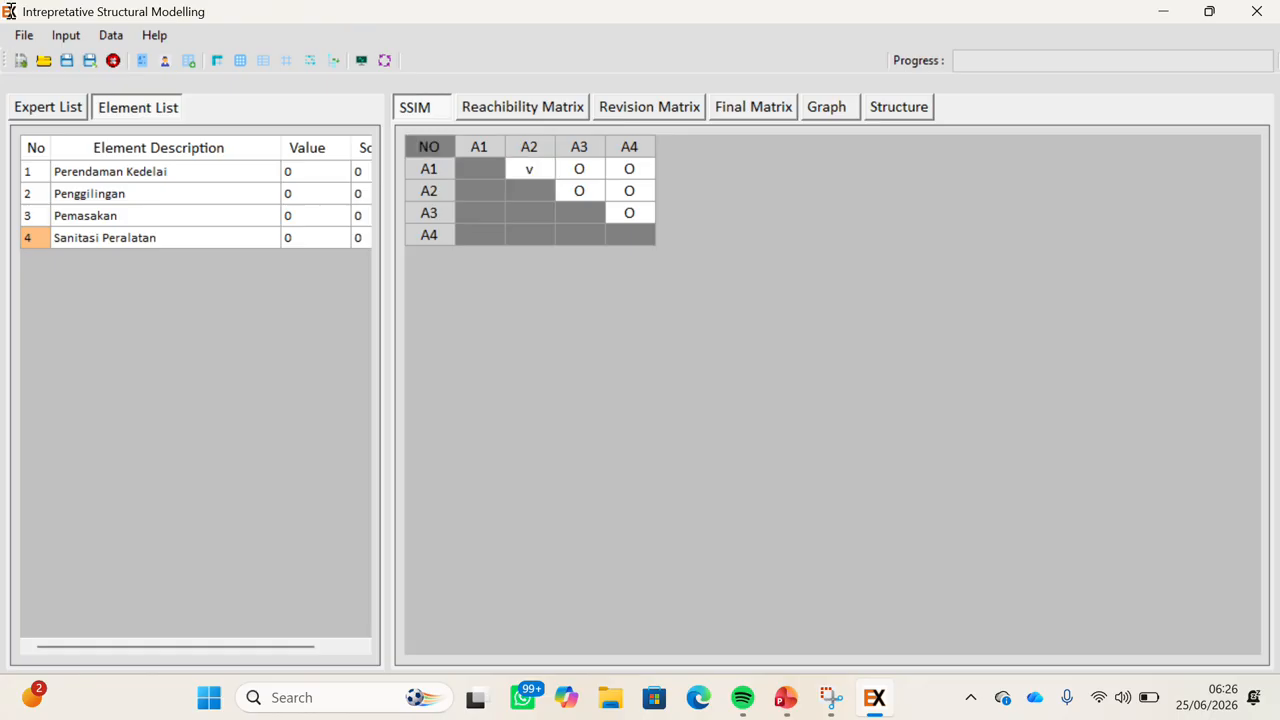
pyautogui.press('Return')
pyautogui.click(592, 173)
pyautogui.write('v')
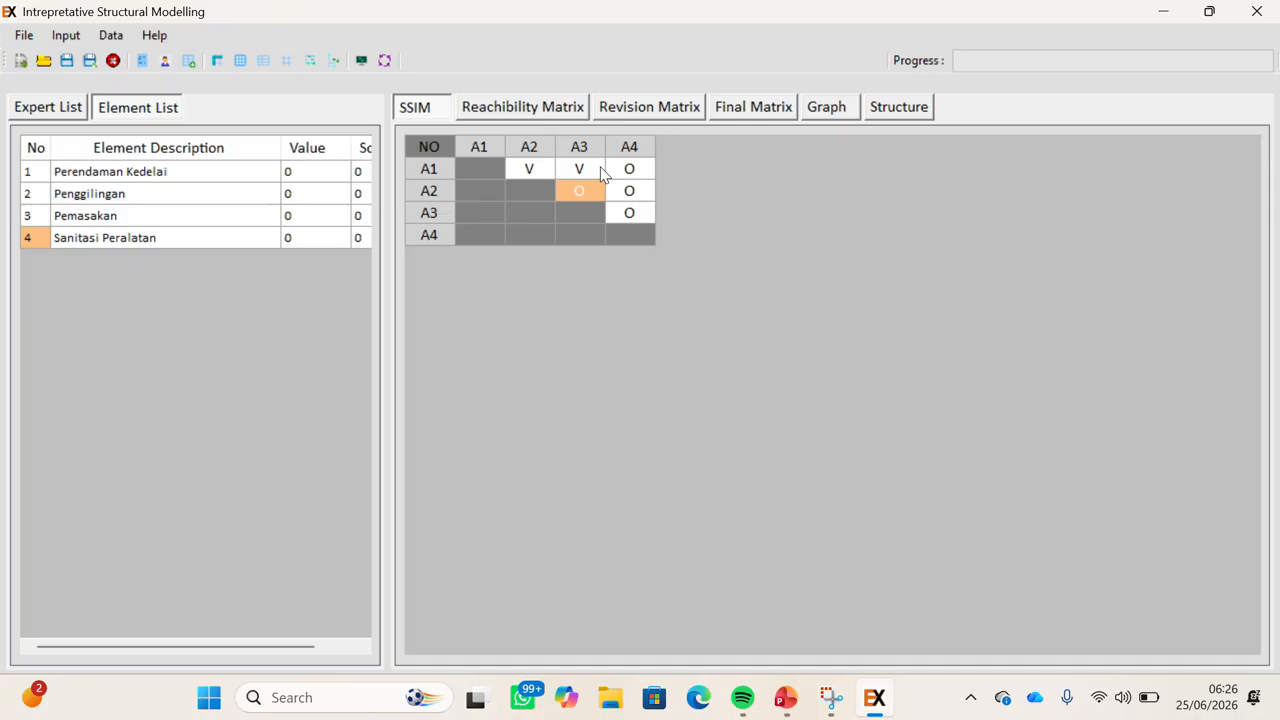
pyautogui.click(628, 170)
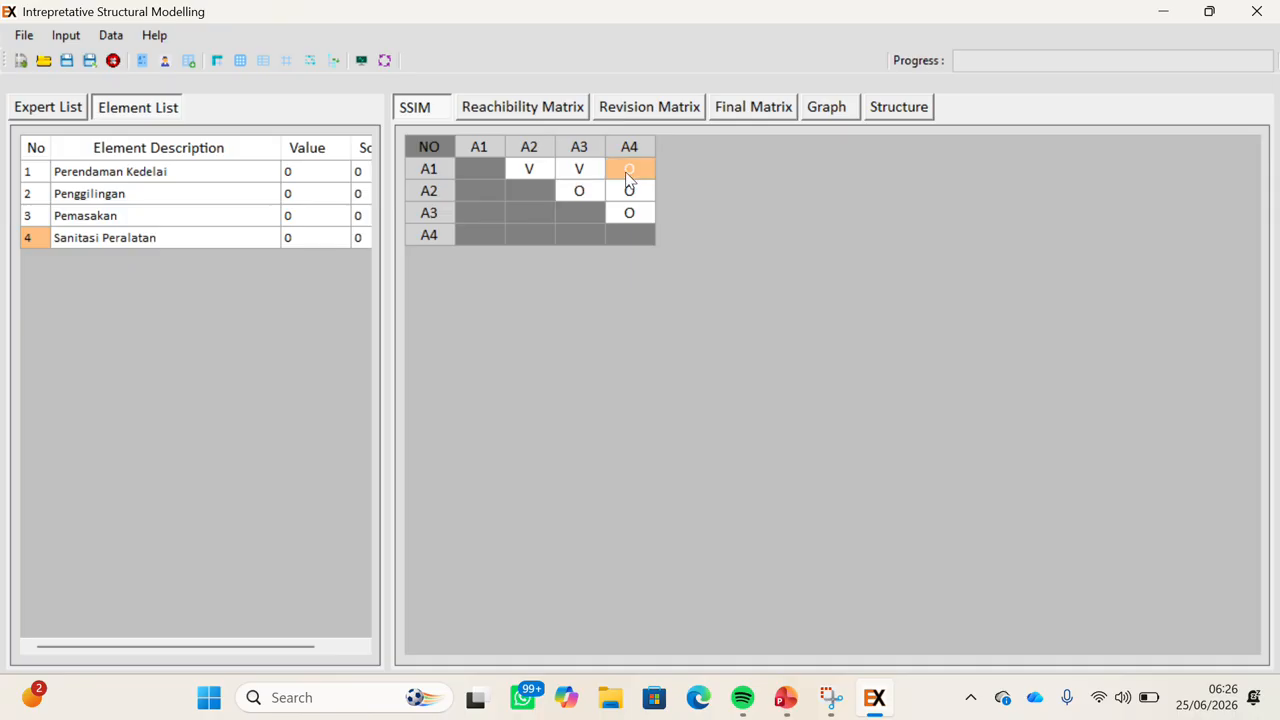
pyautogui.click(628, 174)
pyautogui.write('o')
pyautogui.press('Return')
# Enter V for A2/A3, O for A2/A4 and X for A3/A4 in the SSIM.
pyautogui.click(578, 192)
pyautogui.press('BackSpace')
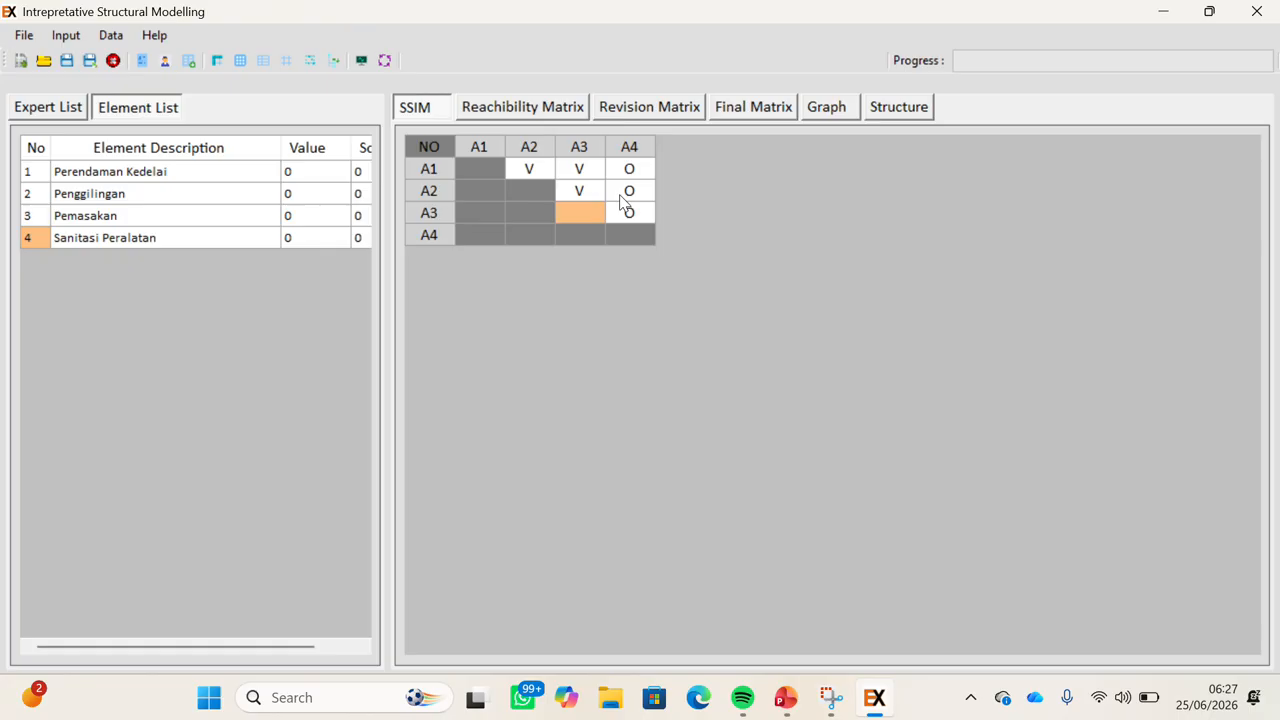
pyautogui.click(620, 196)
pyautogui.press('BackSpace')
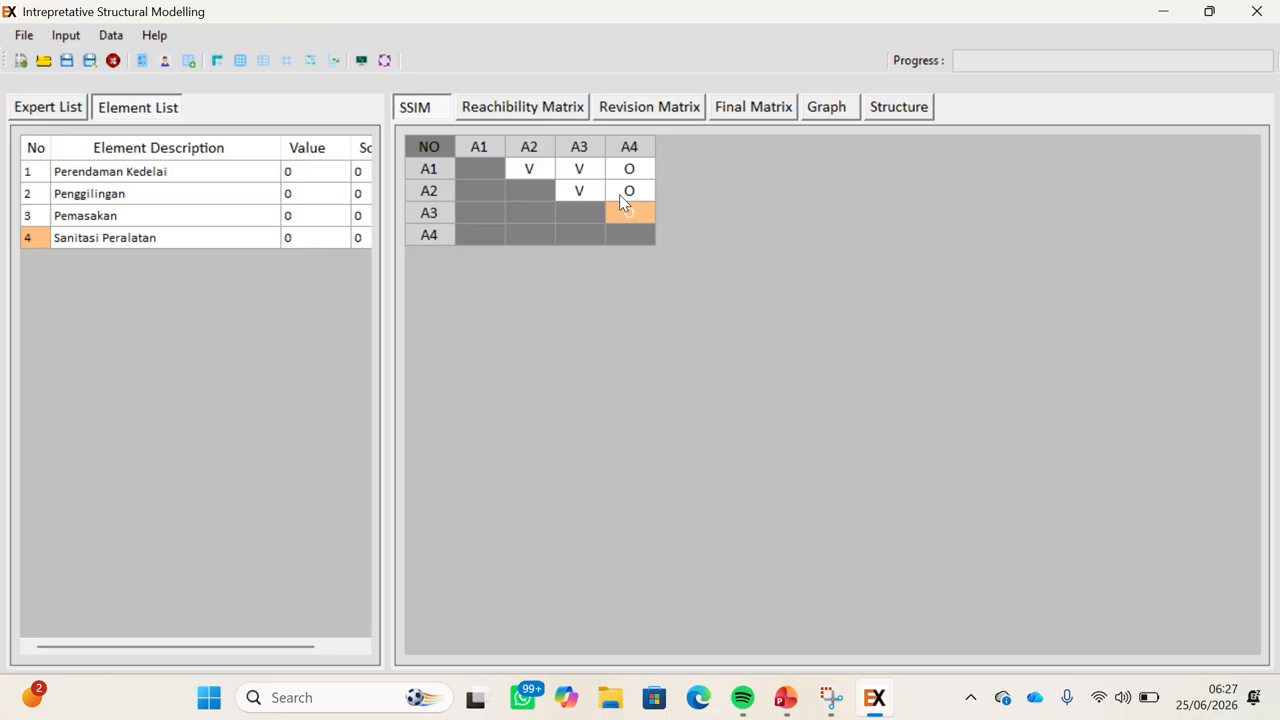
pyautogui.write('x')
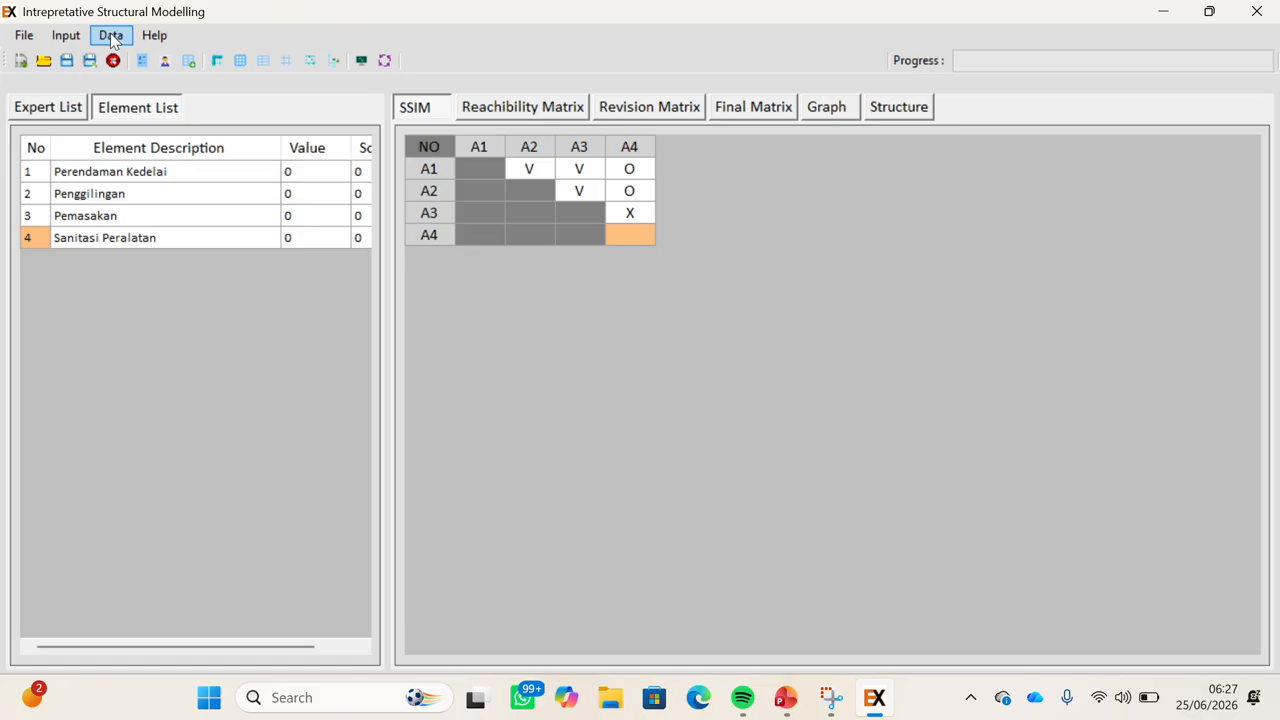
# Process the SSIM into derived matrices, then display the AGREGAT expert's aggregate SSIM.
pyautogui.click(29, 40)
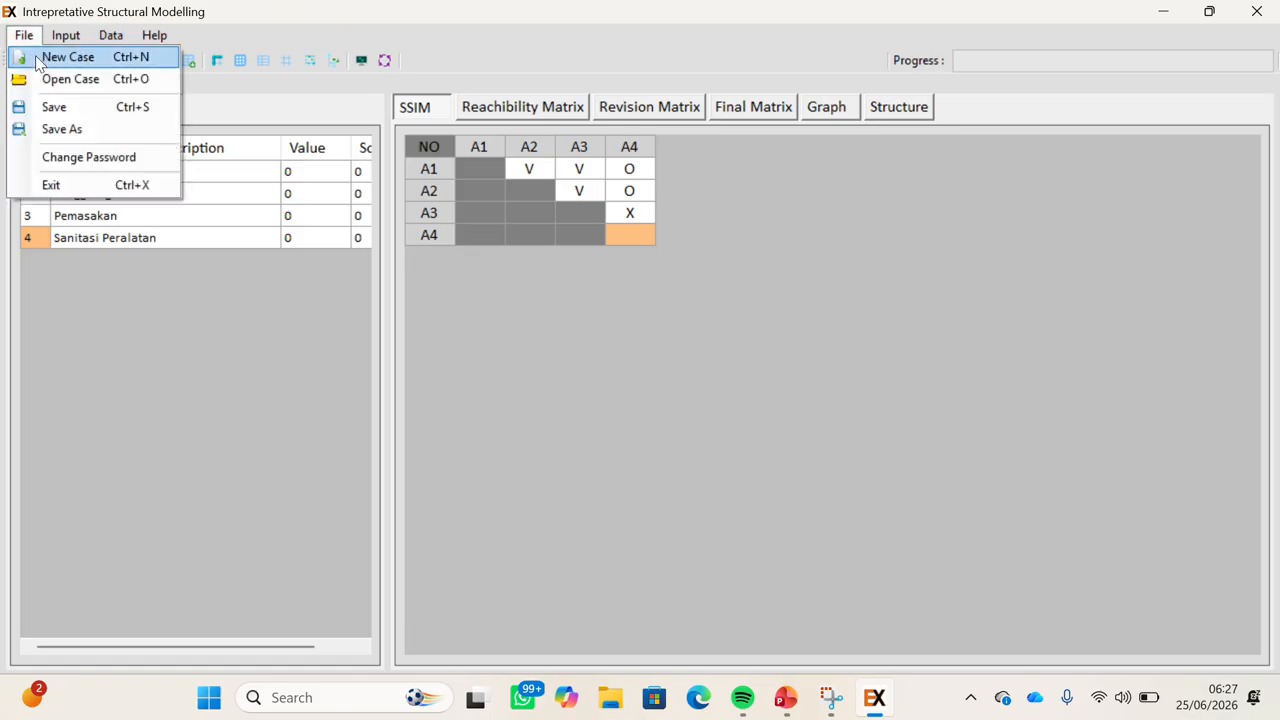
pyautogui.click(45, 38)
pyautogui.click(111, 37)
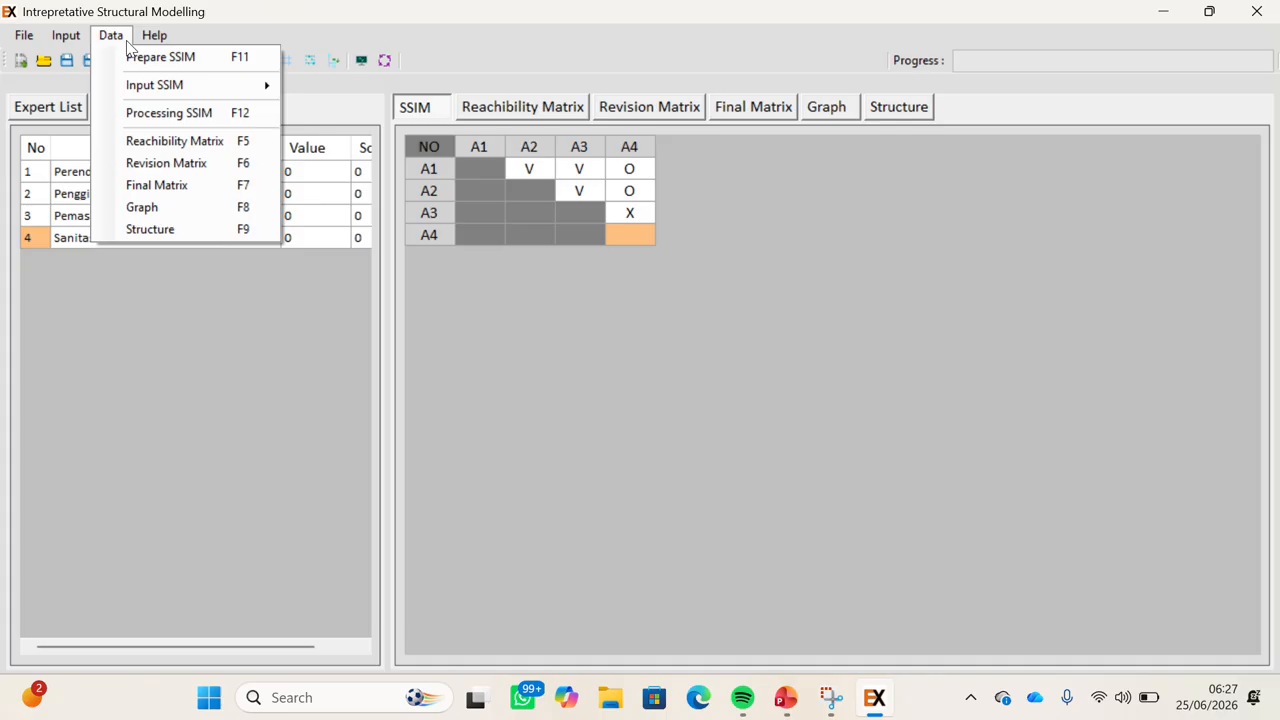
pyautogui.click(156, 113)
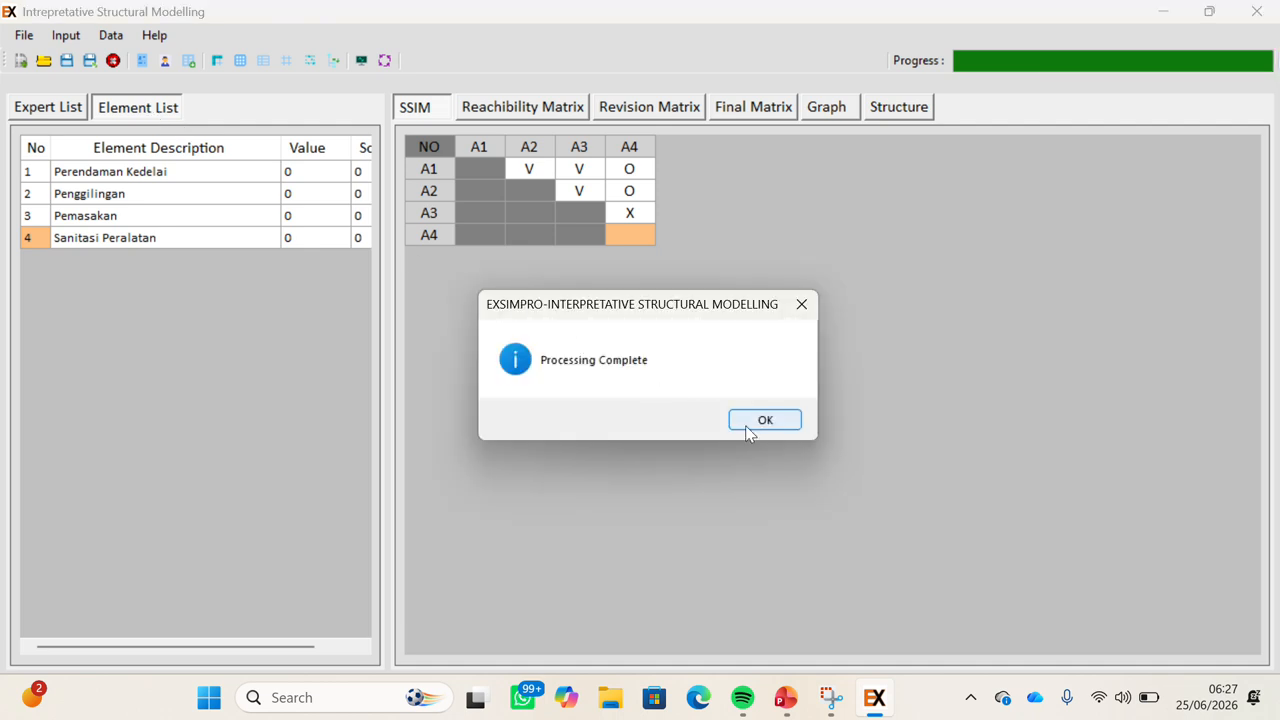
pyautogui.click(747, 425)
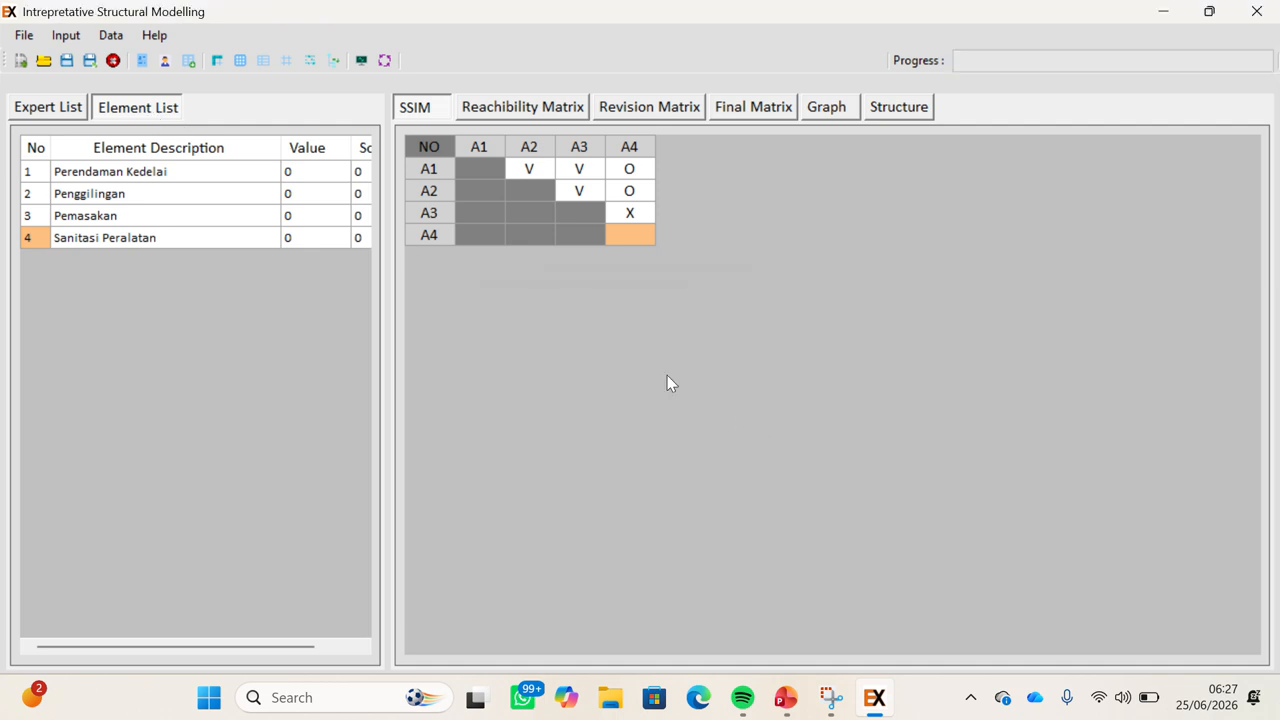
pyautogui.click(44, 110)
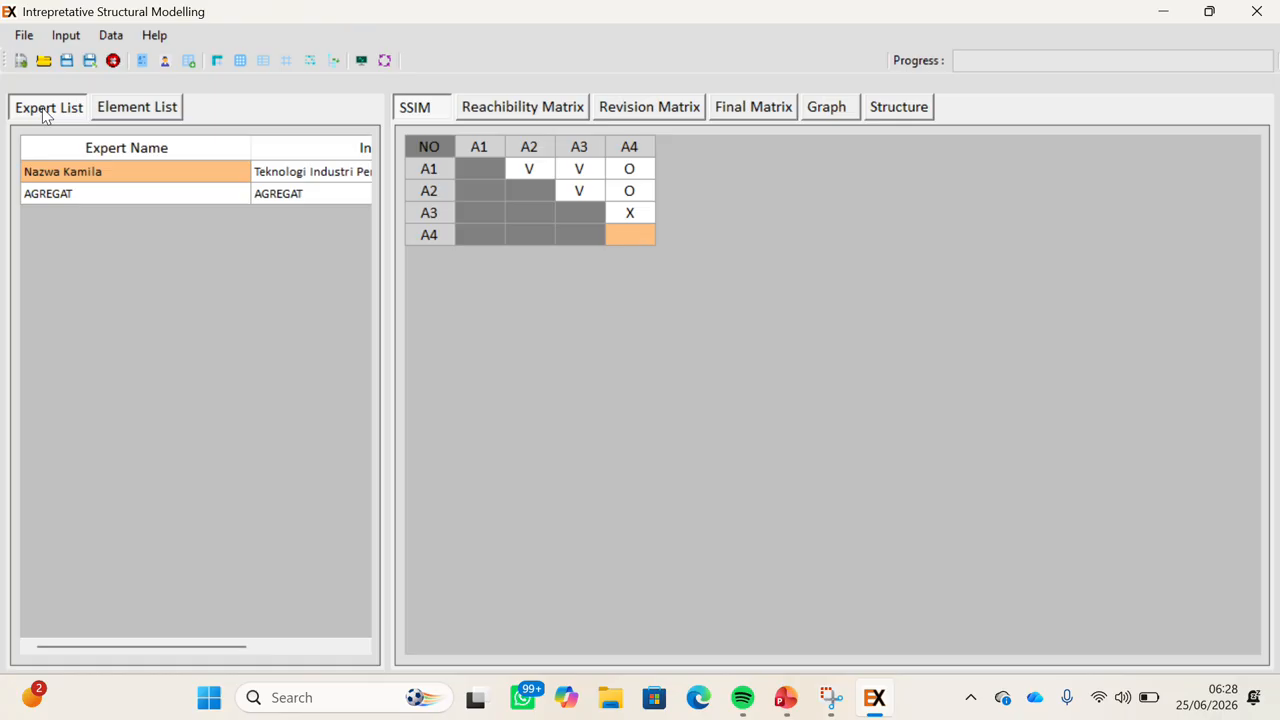
pyautogui.click(70, 192)
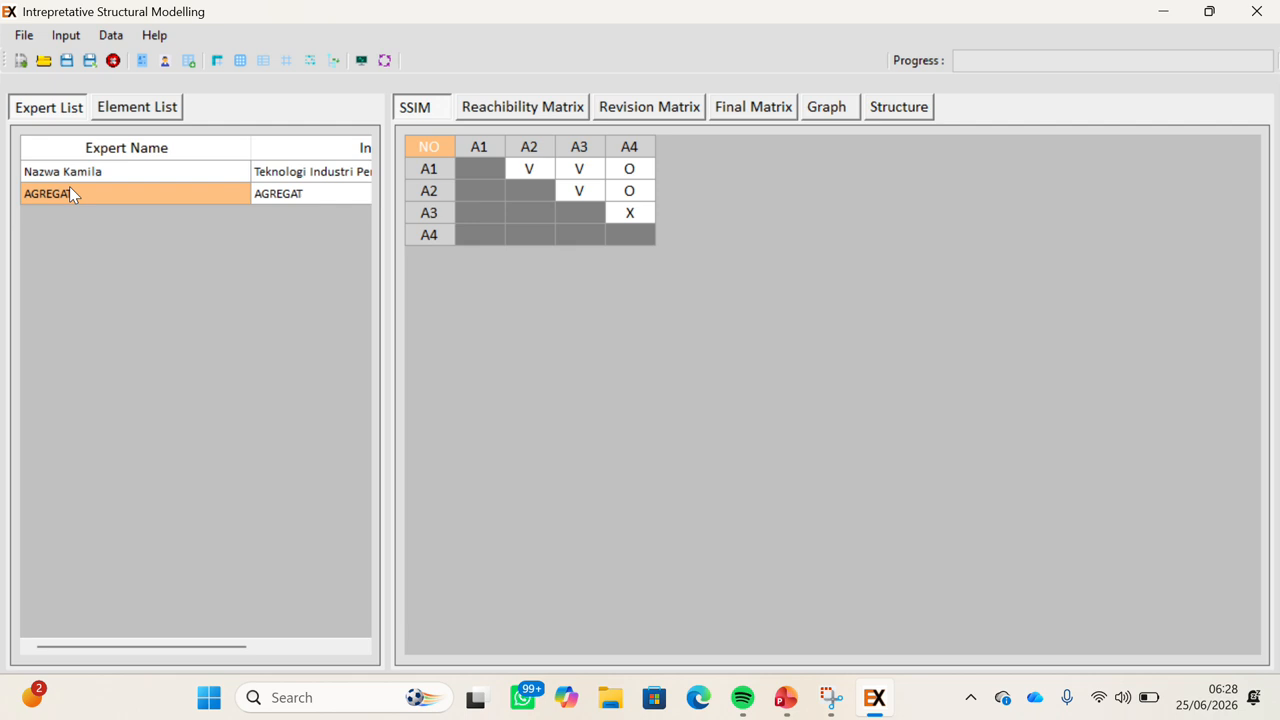
# Save the case as the TIP file in teknik optimasi, replacing it, and view the reachability matrix.
pyautogui.click(26, 35)
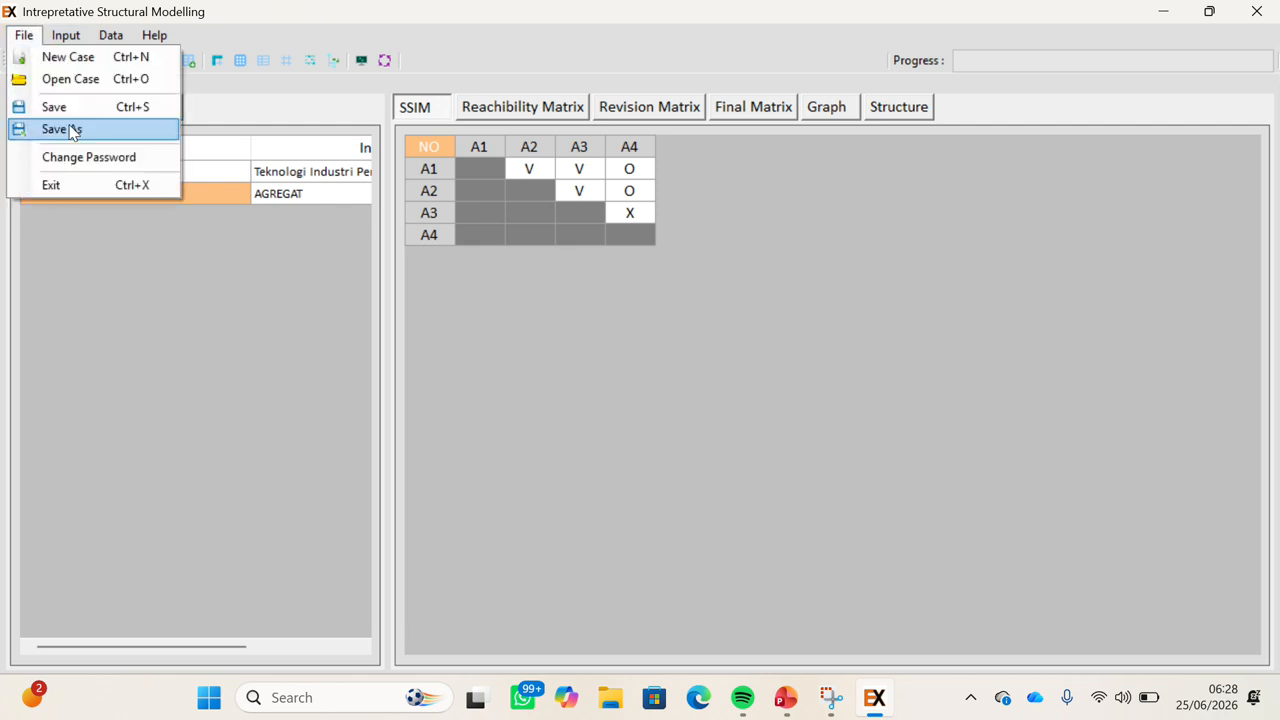
pyautogui.click(71, 131)
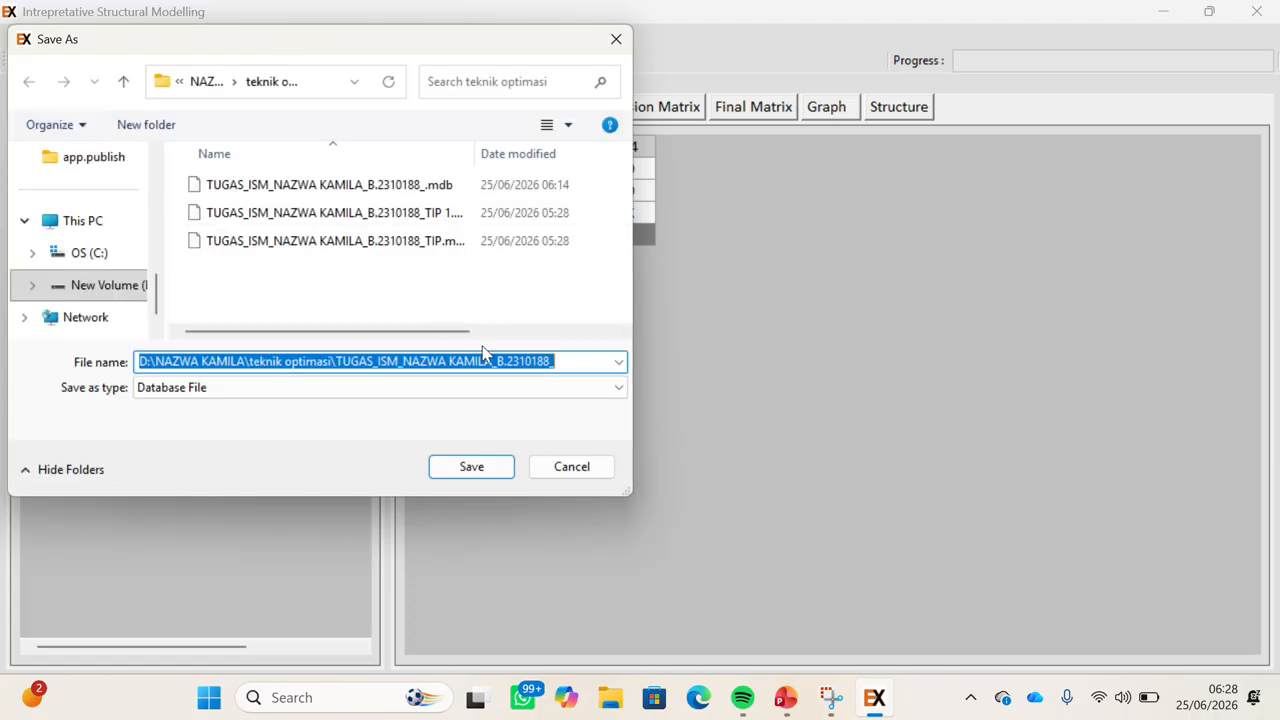
pyautogui.click(565, 361)
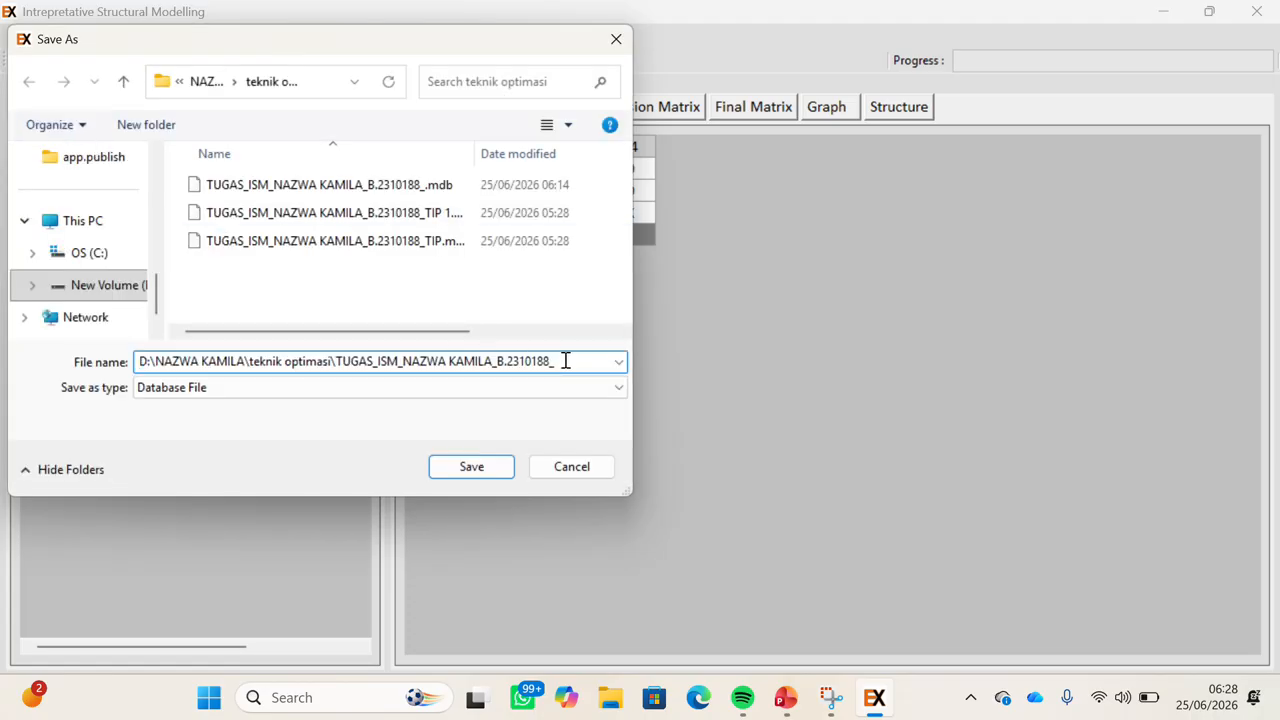
pyautogui.write('Y')
pyautogui.press('BackSpace')
pyautogui.write('TIP')
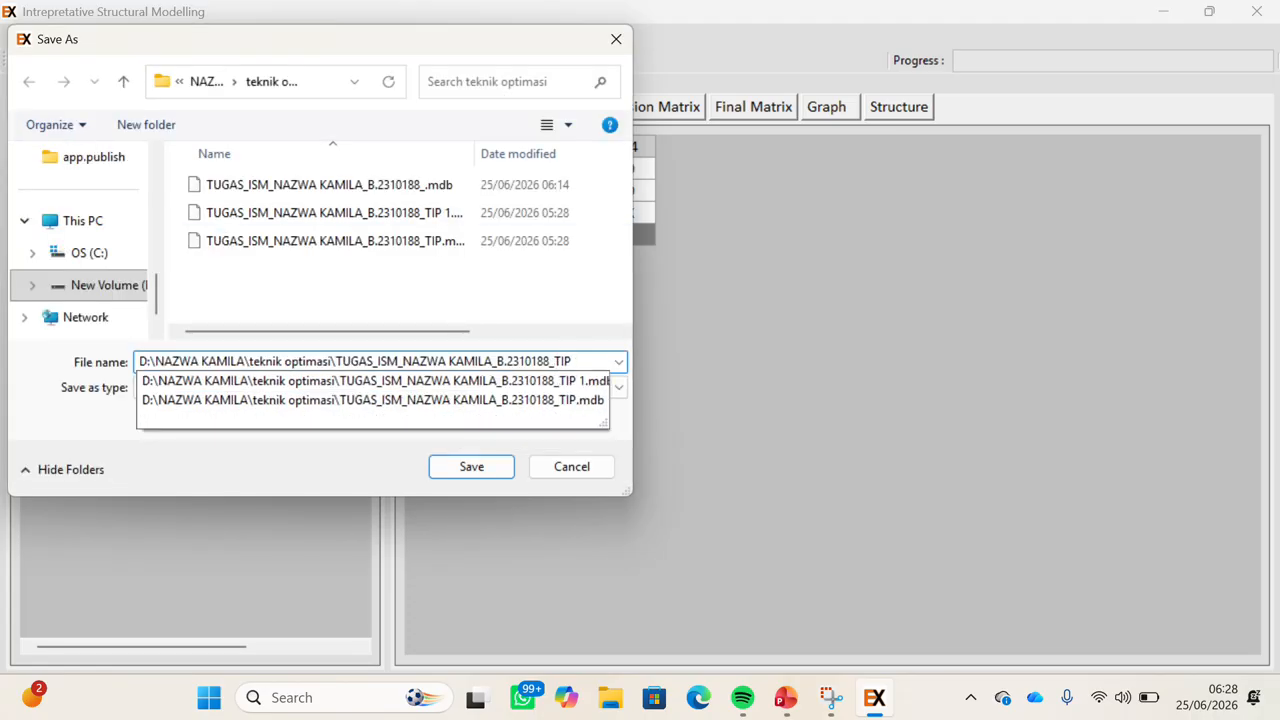
pyautogui.click(483, 470)
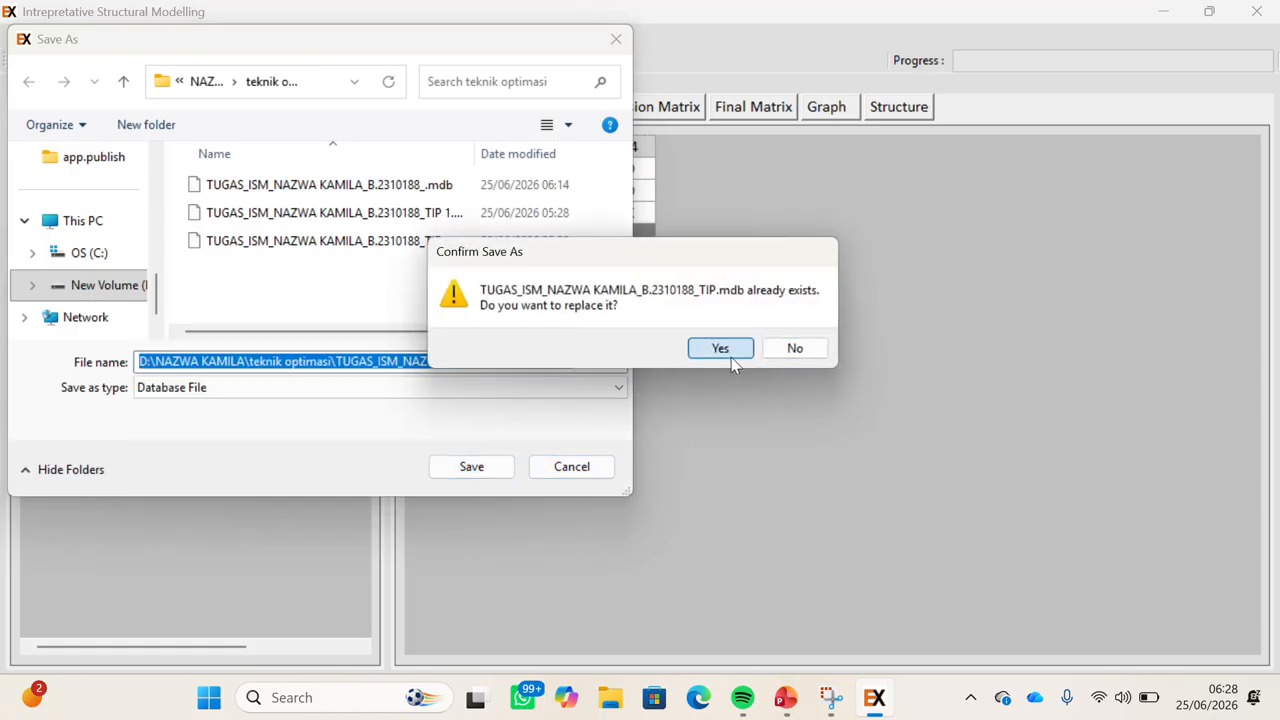
pyautogui.click(731, 357)
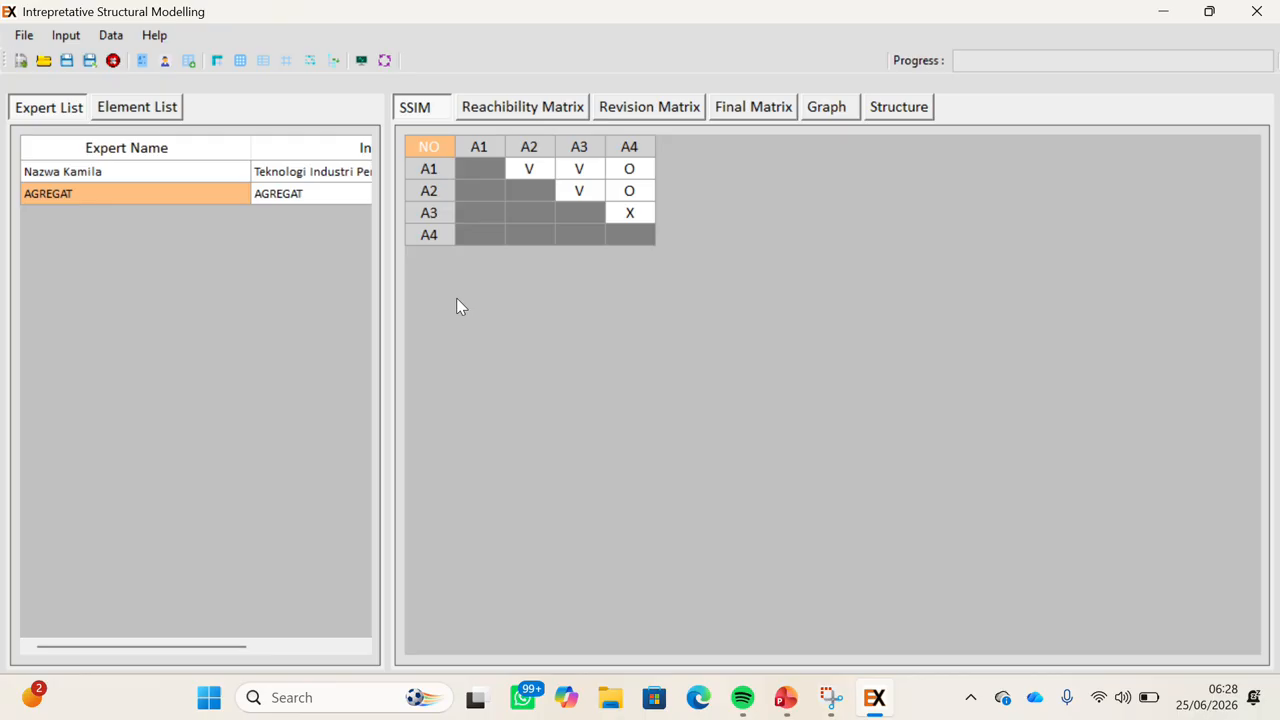
pyautogui.click(510, 117)
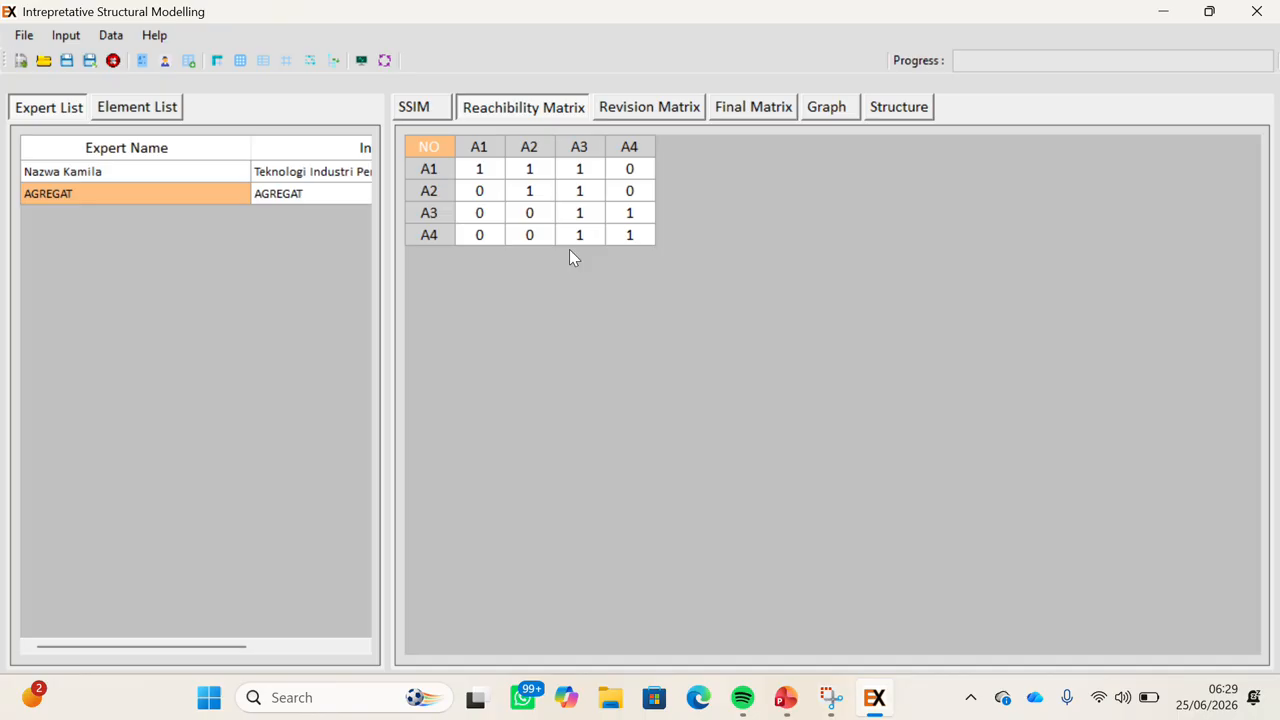
# Review the revision matrix and final matrix, then show the driver power–dependence graph.
pyautogui.click(631, 110)
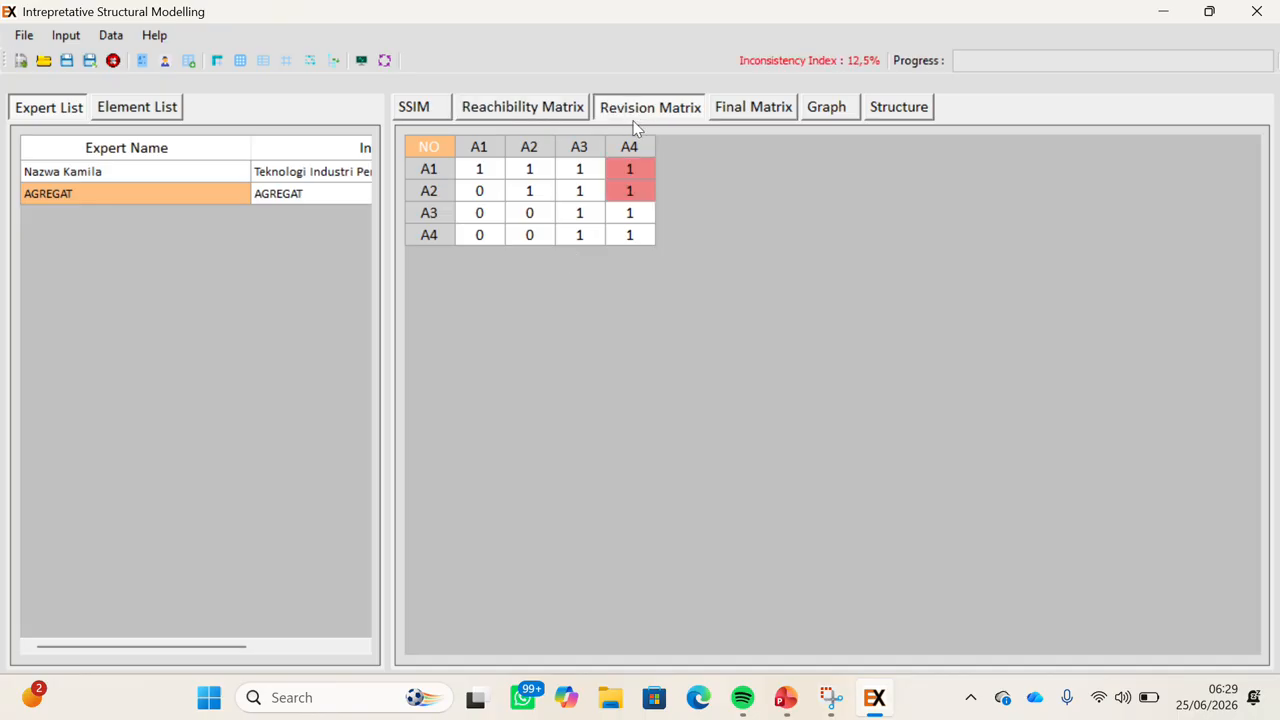
pyautogui.click(719, 118)
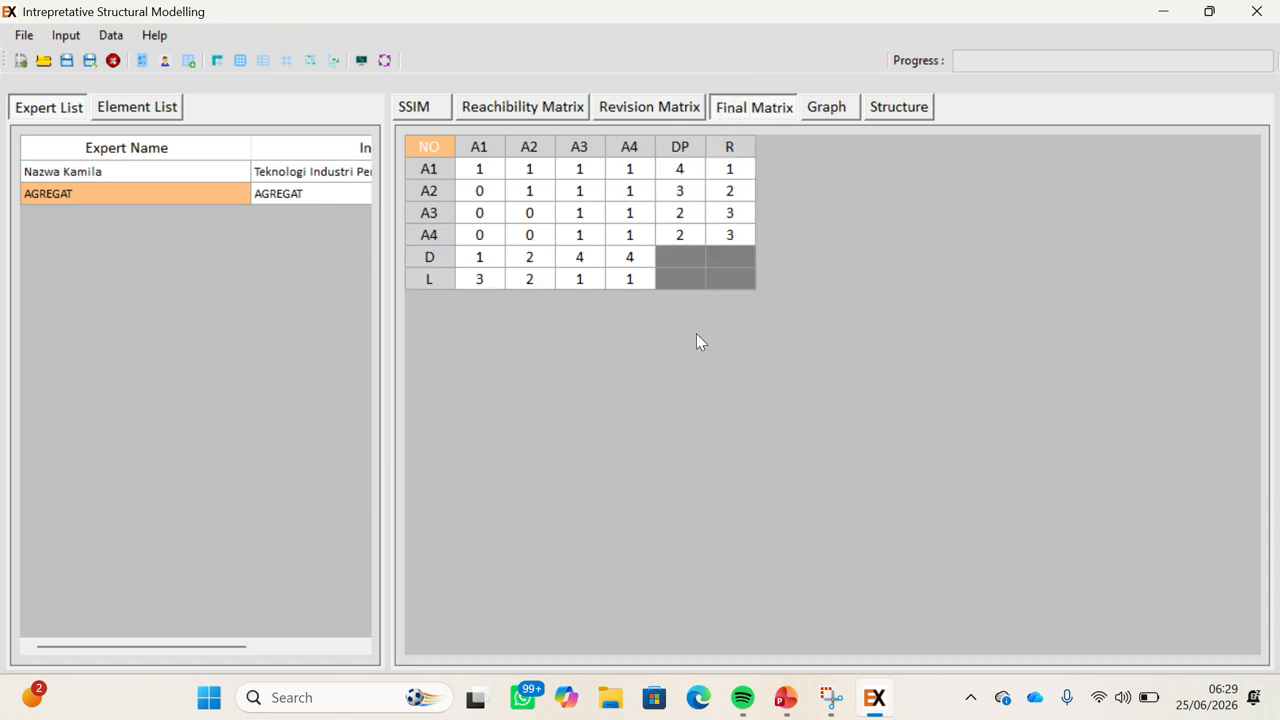
pyautogui.click(820, 113)
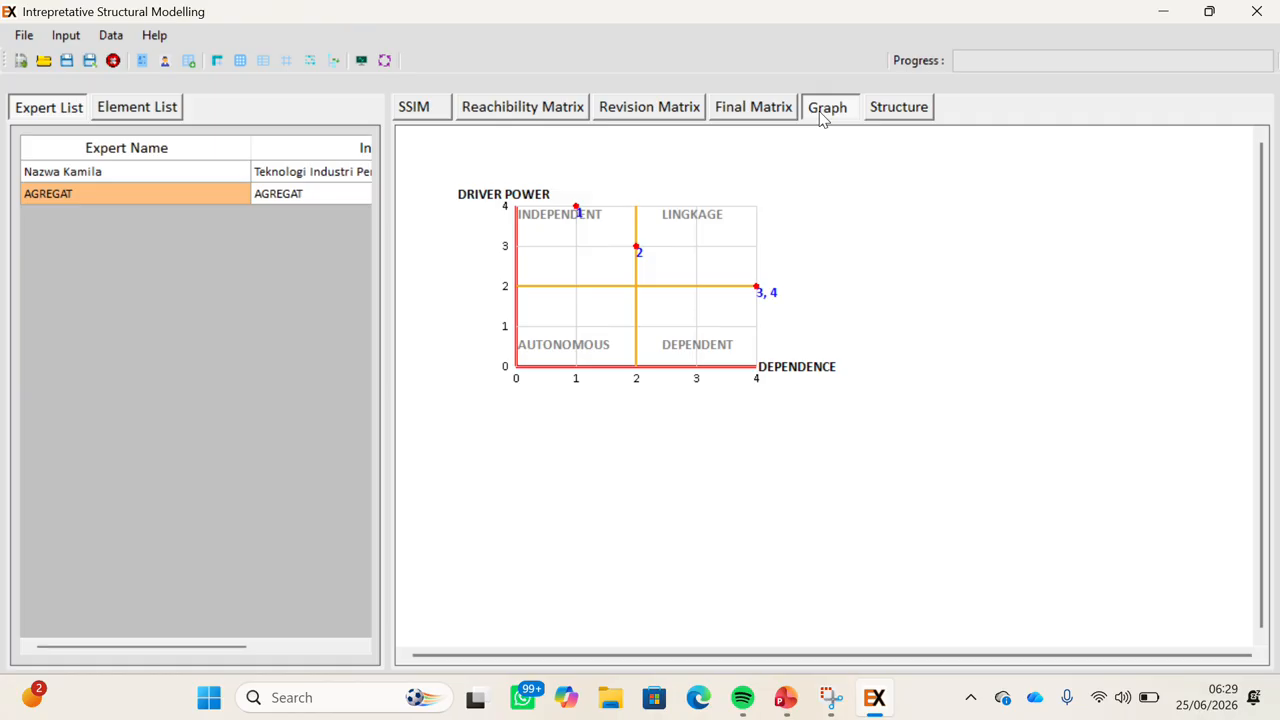
# Display the three-level structure: E1 at level 3, E2 at level 2, linked E3–E4 at level 1.
pyautogui.click(900, 112)
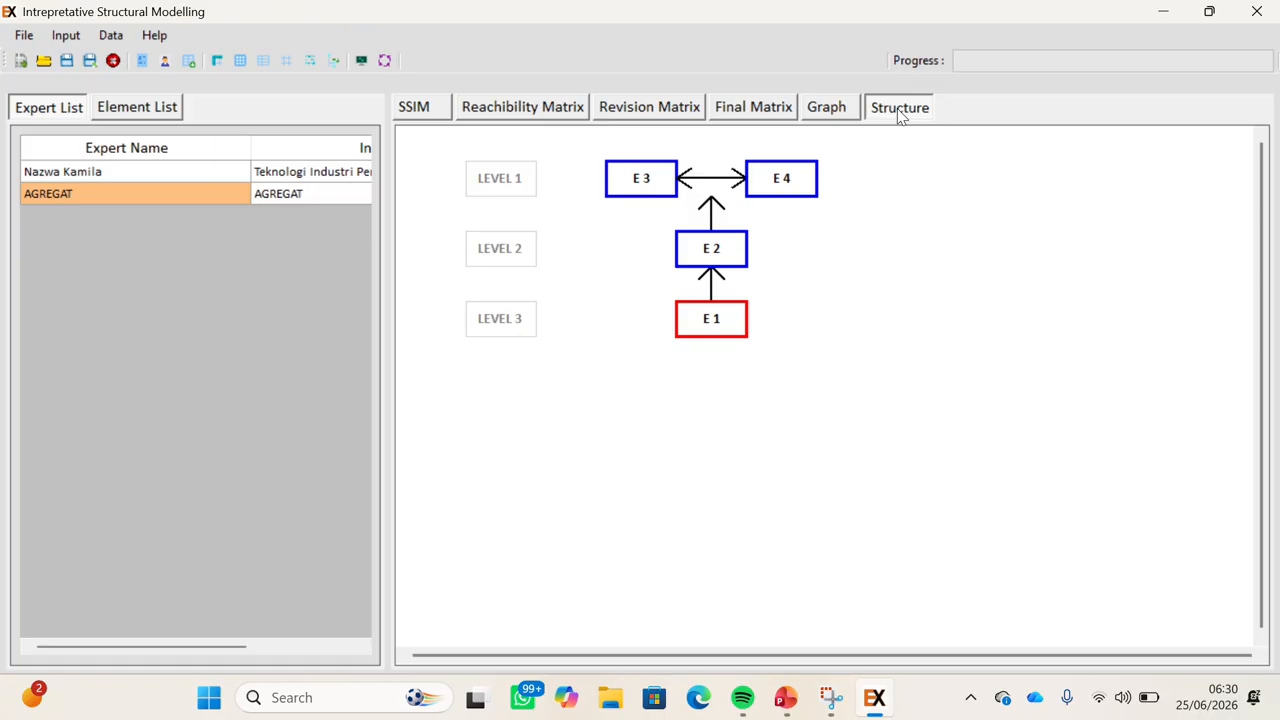
pyautogui.click(185, 176)
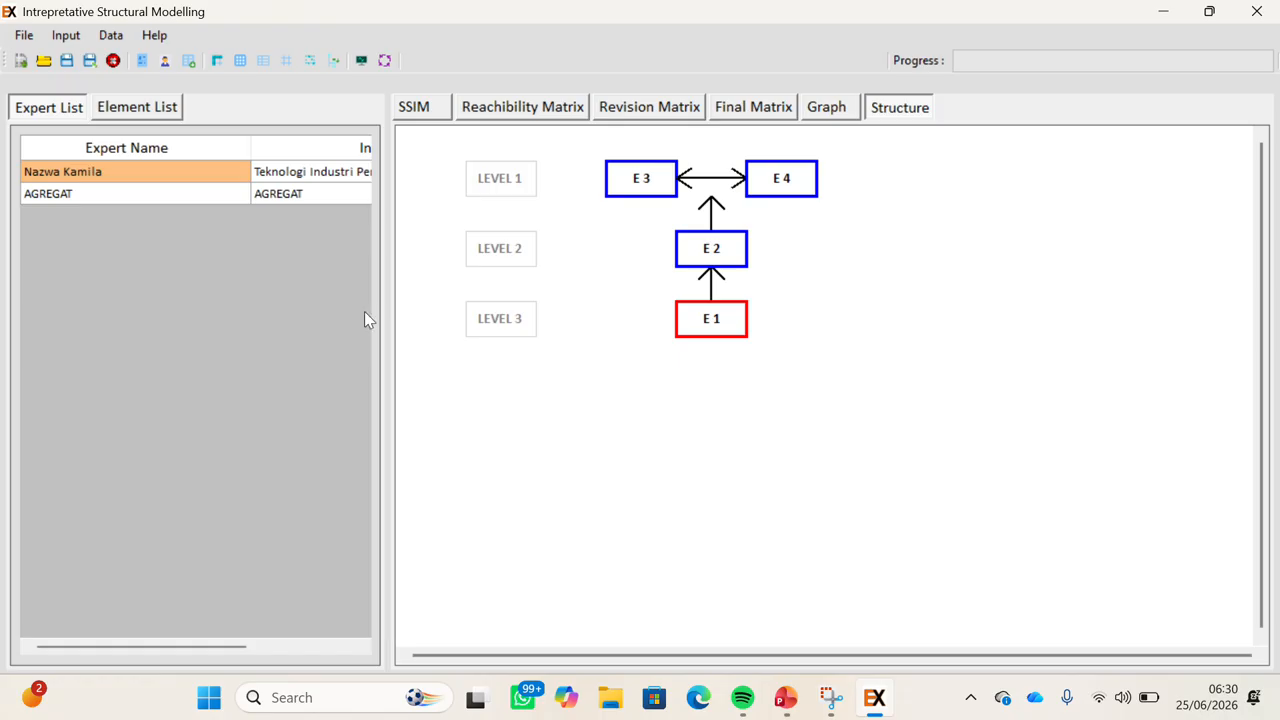
pyautogui.click(22, 36)
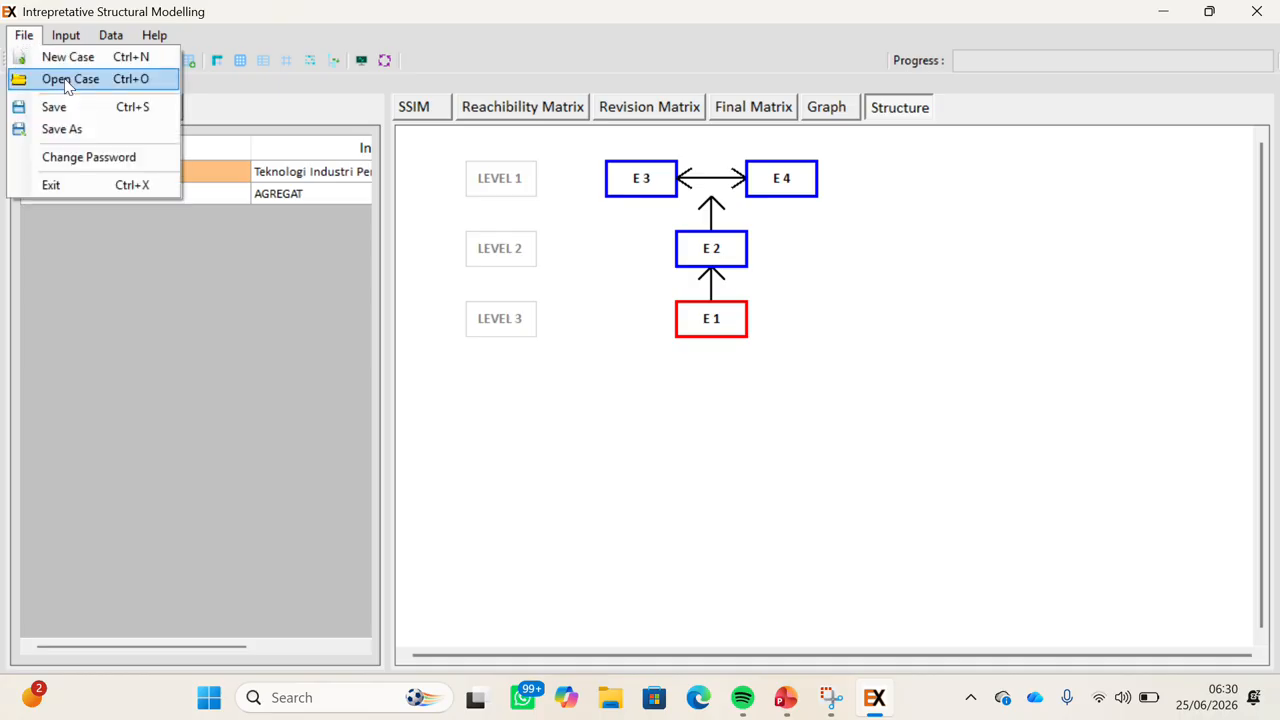
# Reopen the saved TIP .mdb case and select the individual expert's entry.
pyautogui.click(66, 84)
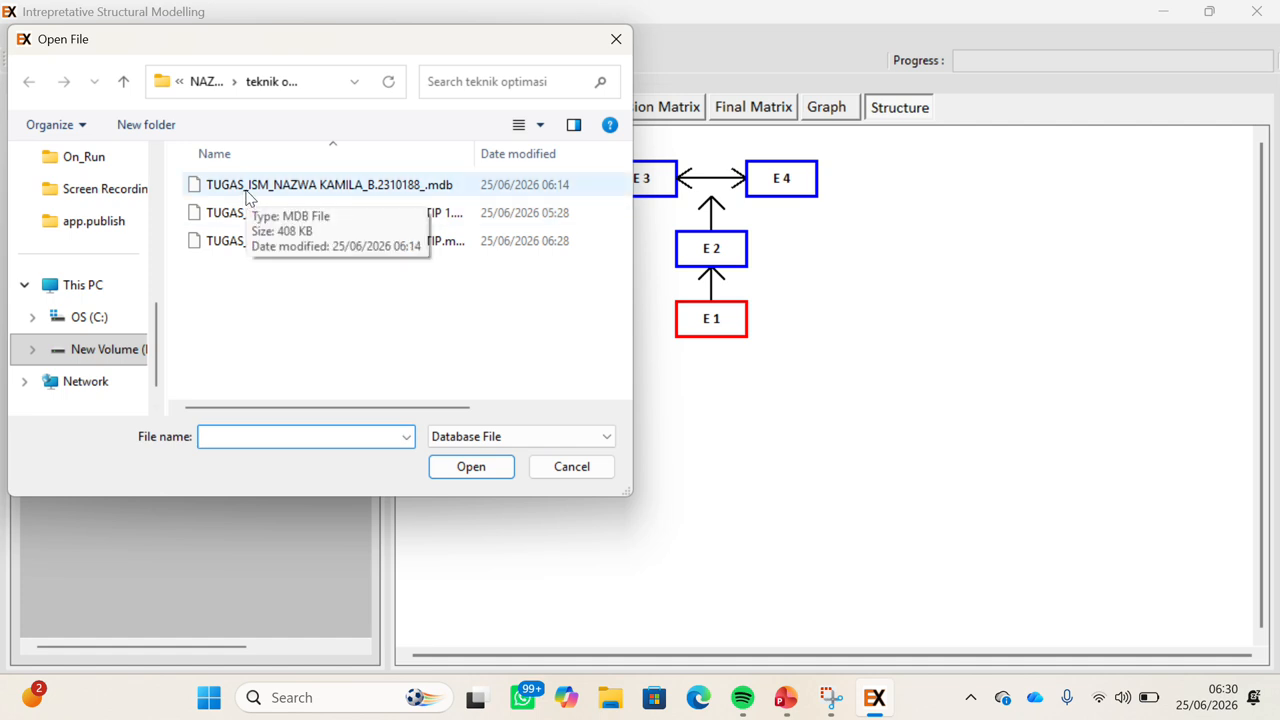
pyautogui.click(237, 248)
pyautogui.click(238, 250)
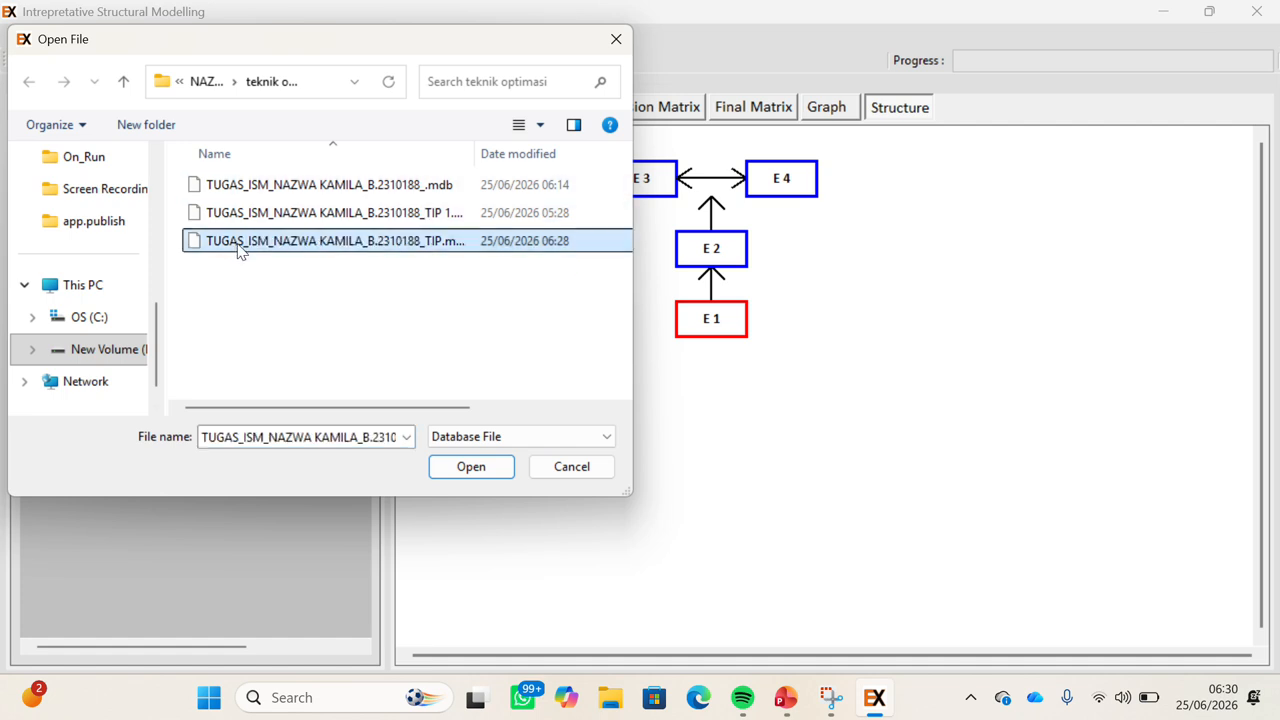
pyautogui.click(466, 474)
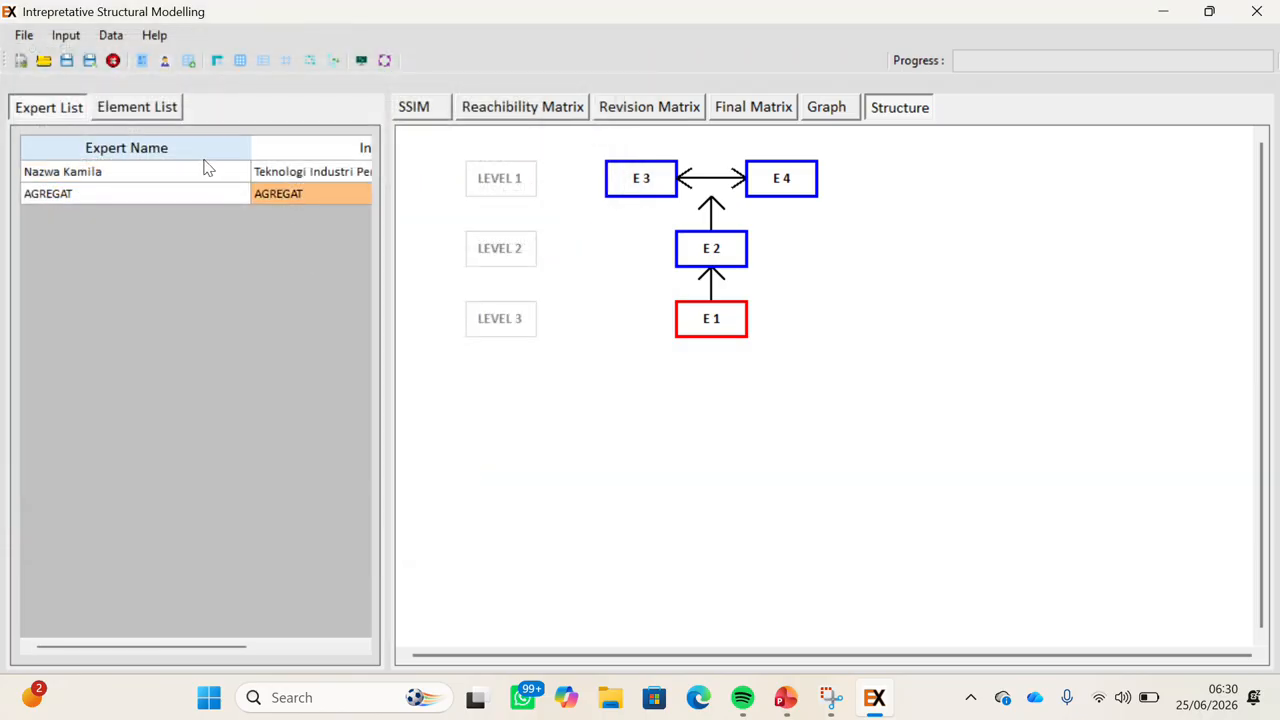
pyautogui.click(201, 174)
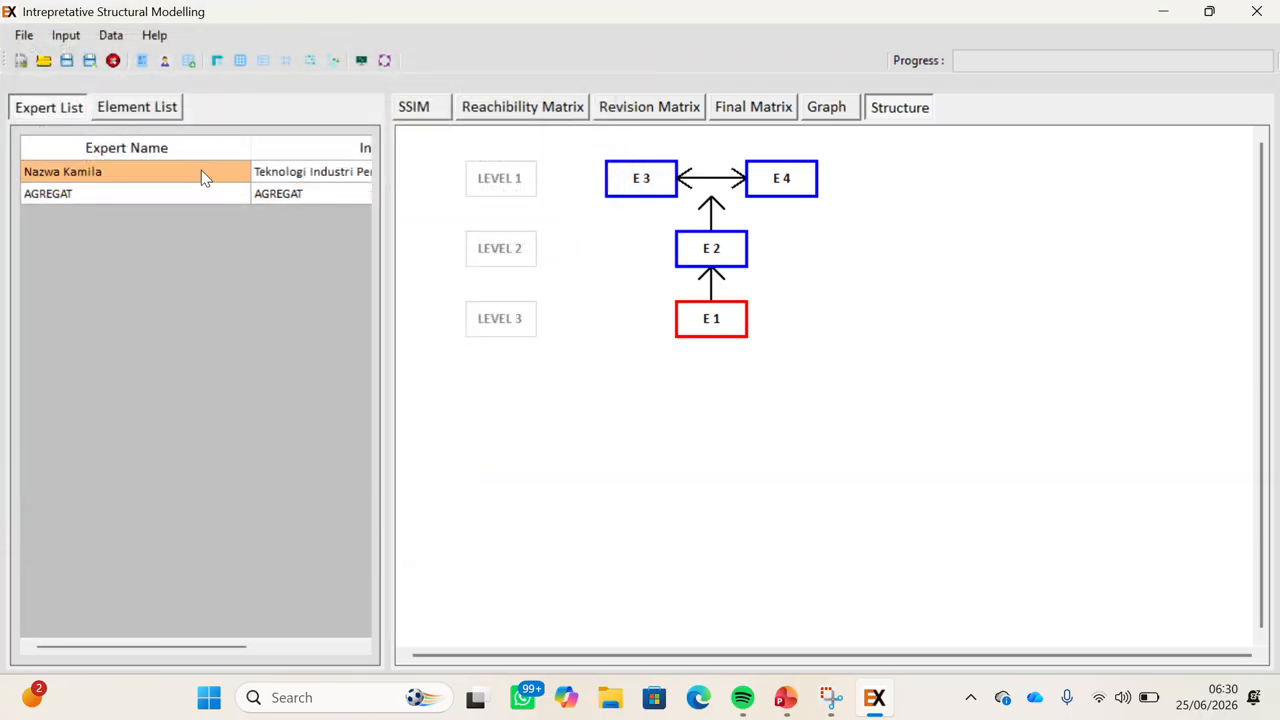
# Review the SSIM, reachability, revision and final matrices, driver–dependence graph and structure.
pyautogui.click(443, 108)
pyautogui.click(515, 110)
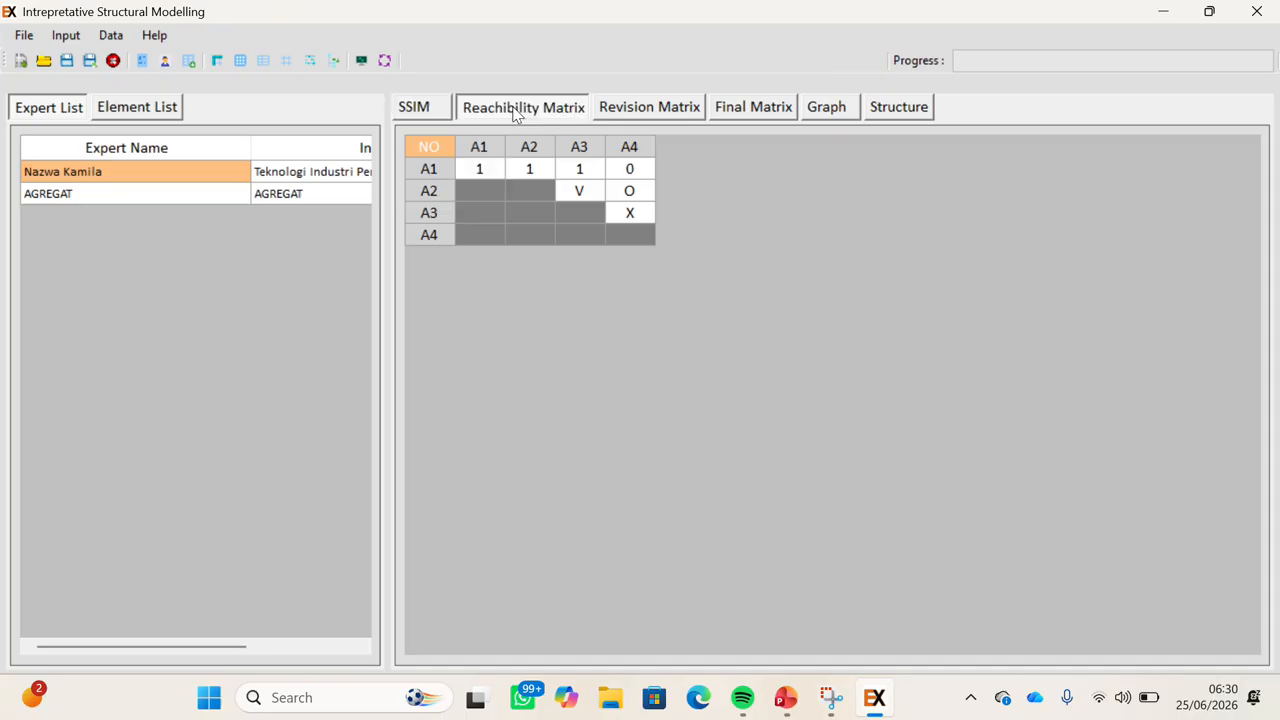
pyautogui.click(615, 109)
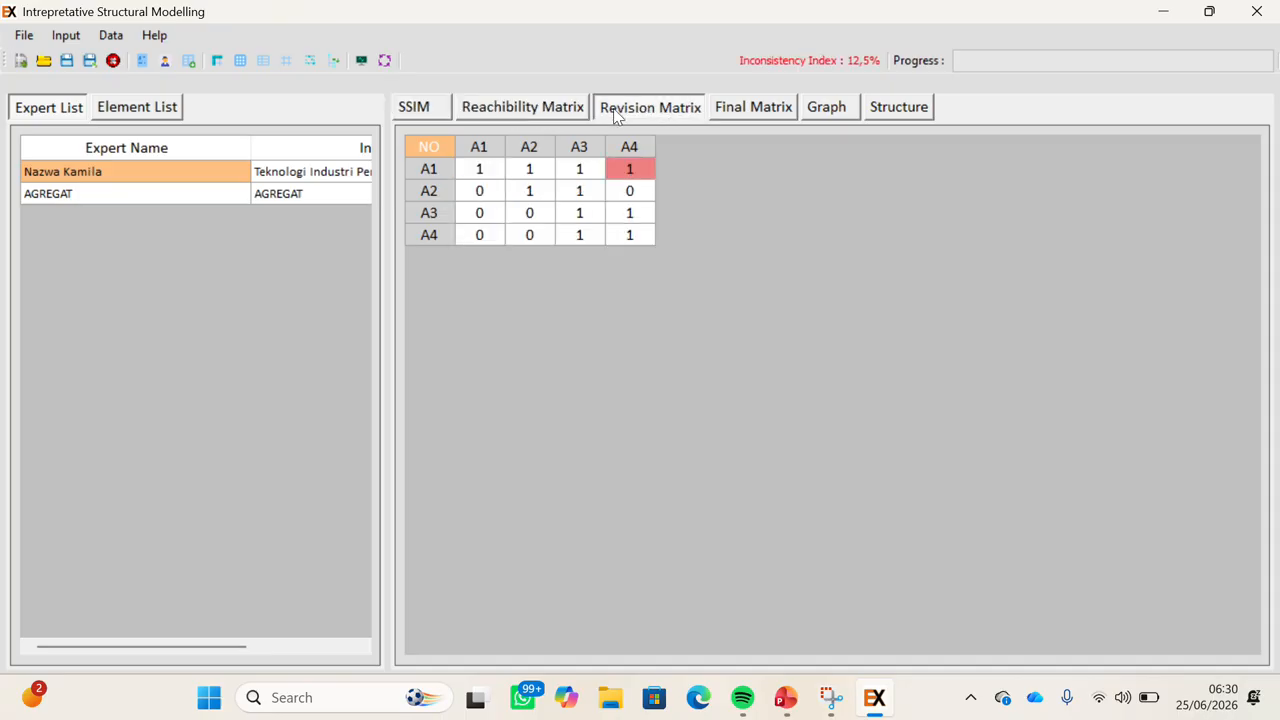
pyautogui.click(757, 112)
pyautogui.click(827, 108)
pyautogui.click(898, 107)
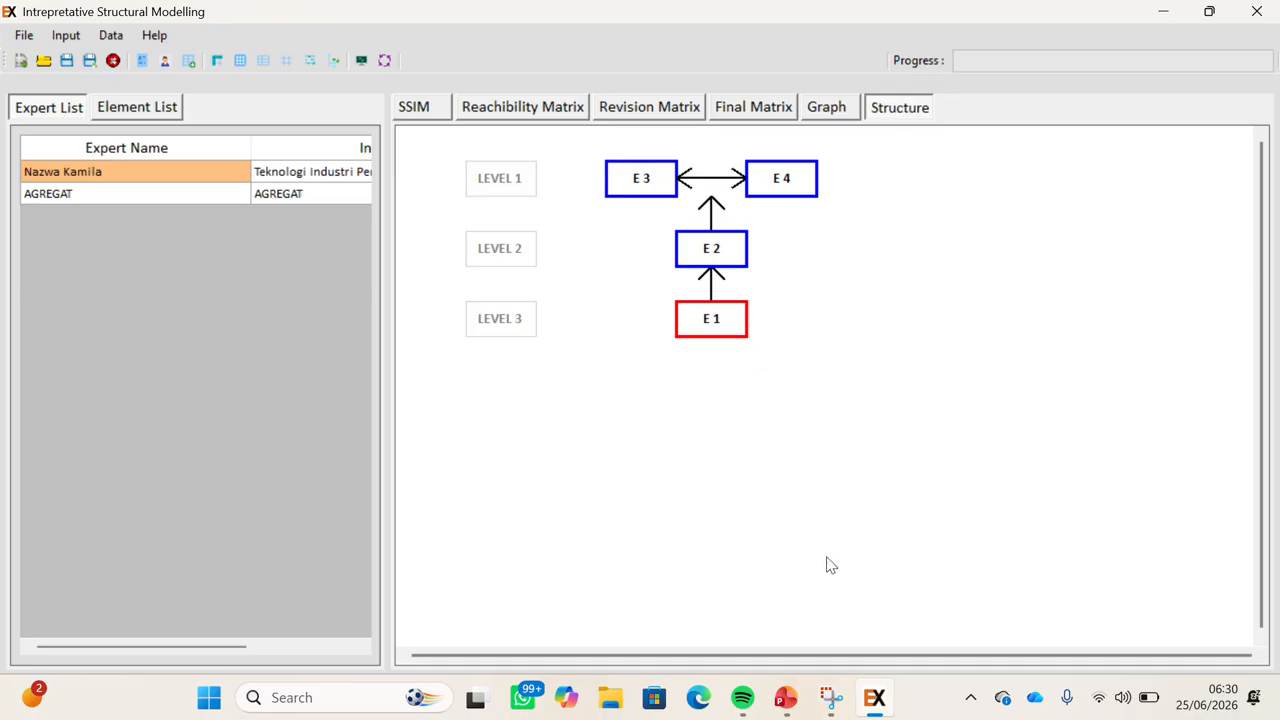
# Advance the PowerPoint presentation to the closing 'Terimakasih' slide, 4 of 4.
pyautogui.hotkey('alt', 'Tab')
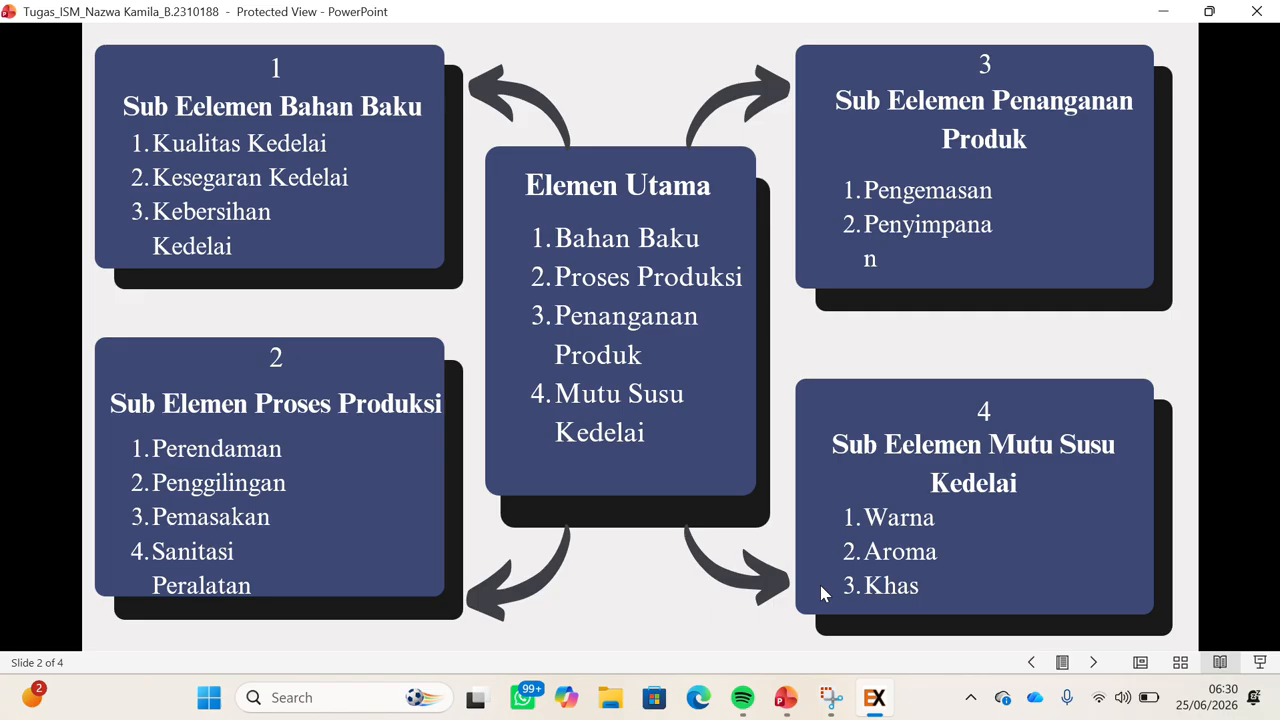
pyautogui.press('Right')
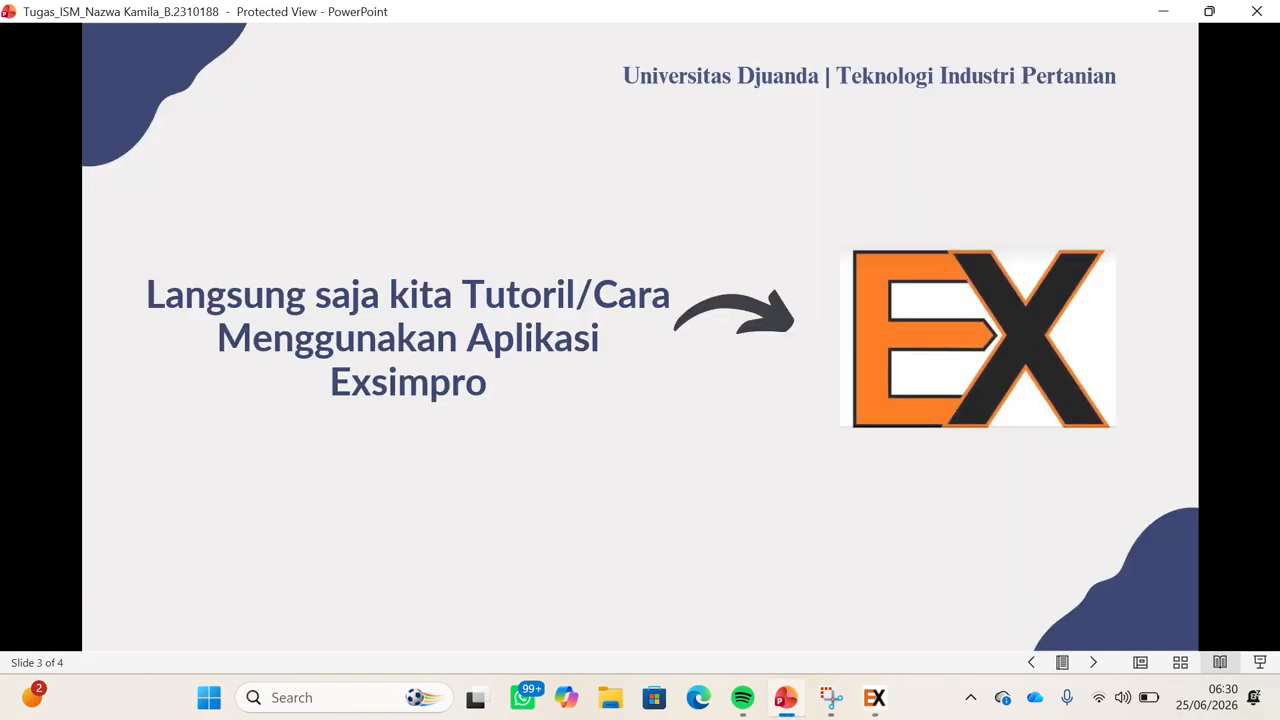
pyautogui.press('Right')
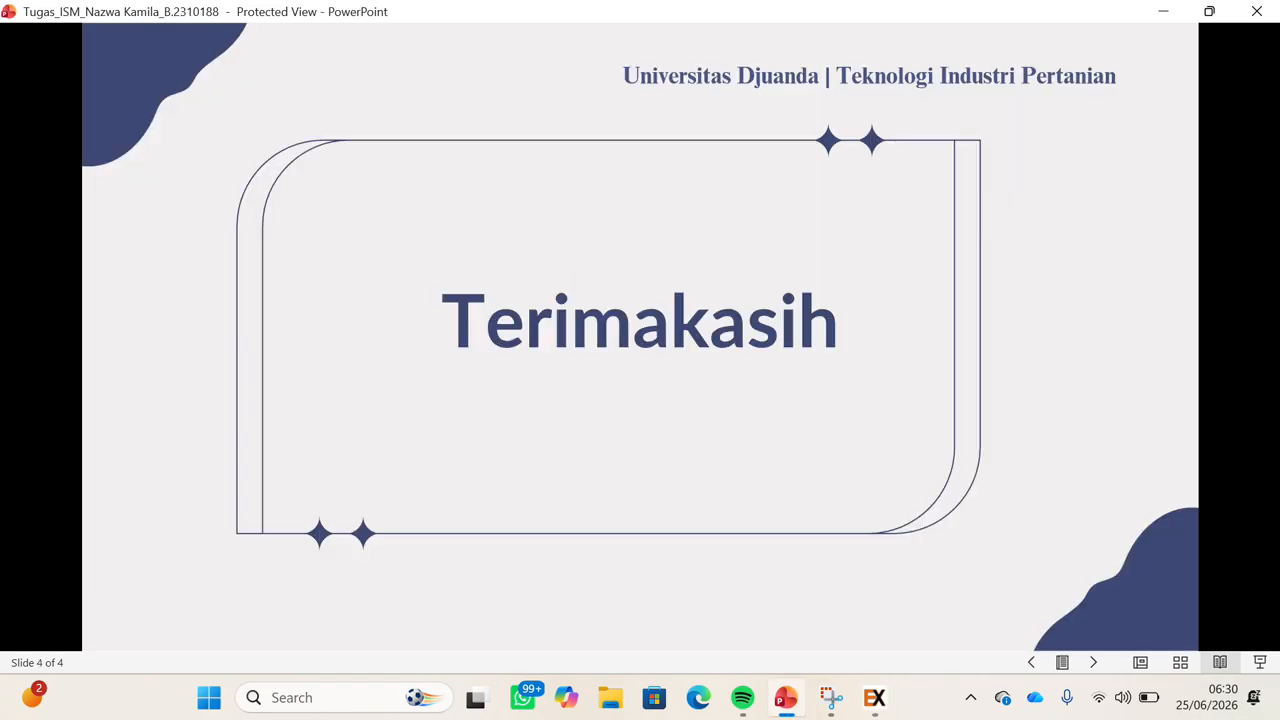